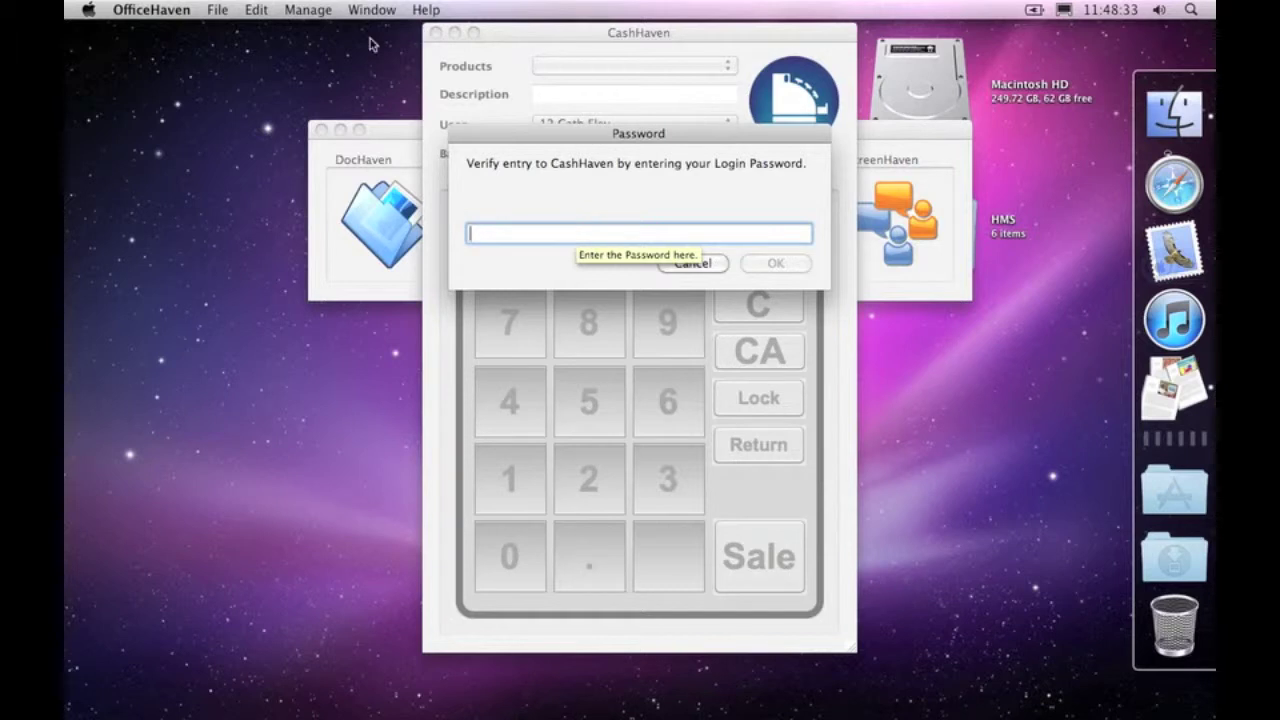
# Unlock CashHaven by entering the login password in the Password dialog.
pyautogui.click(127, 6)
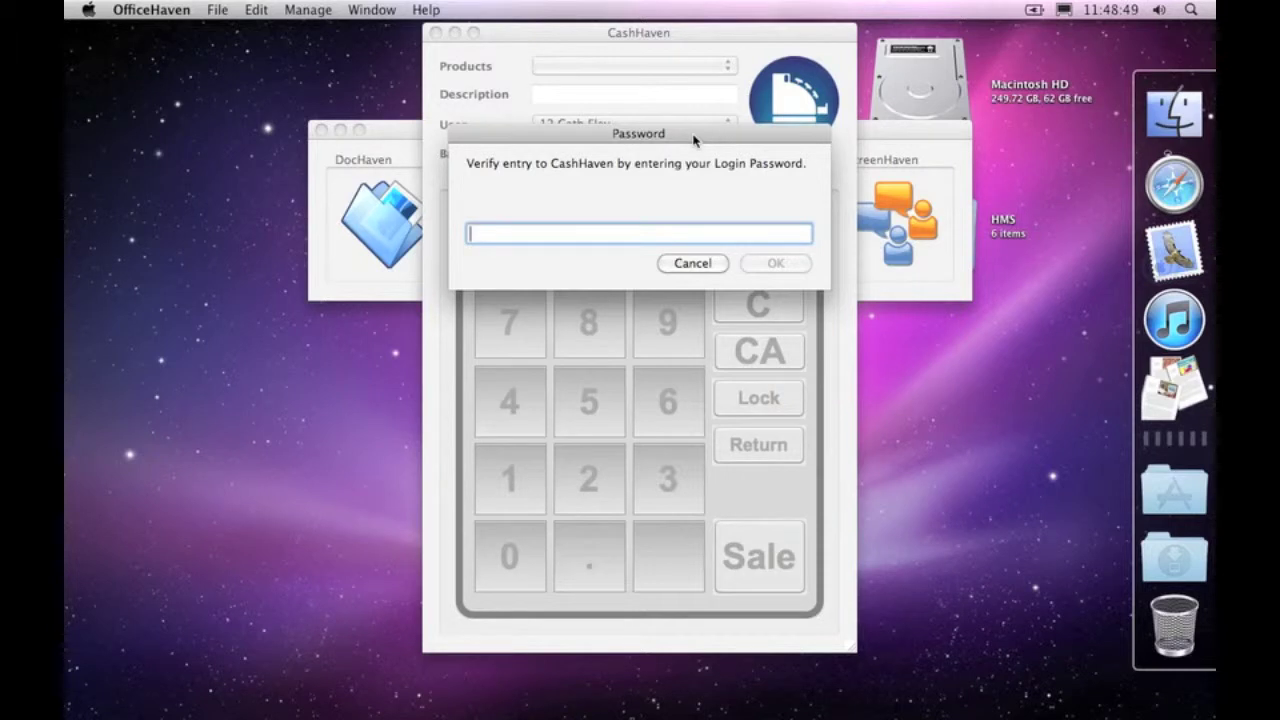
pyautogui.write('••••••')
pyautogui.press('Return')
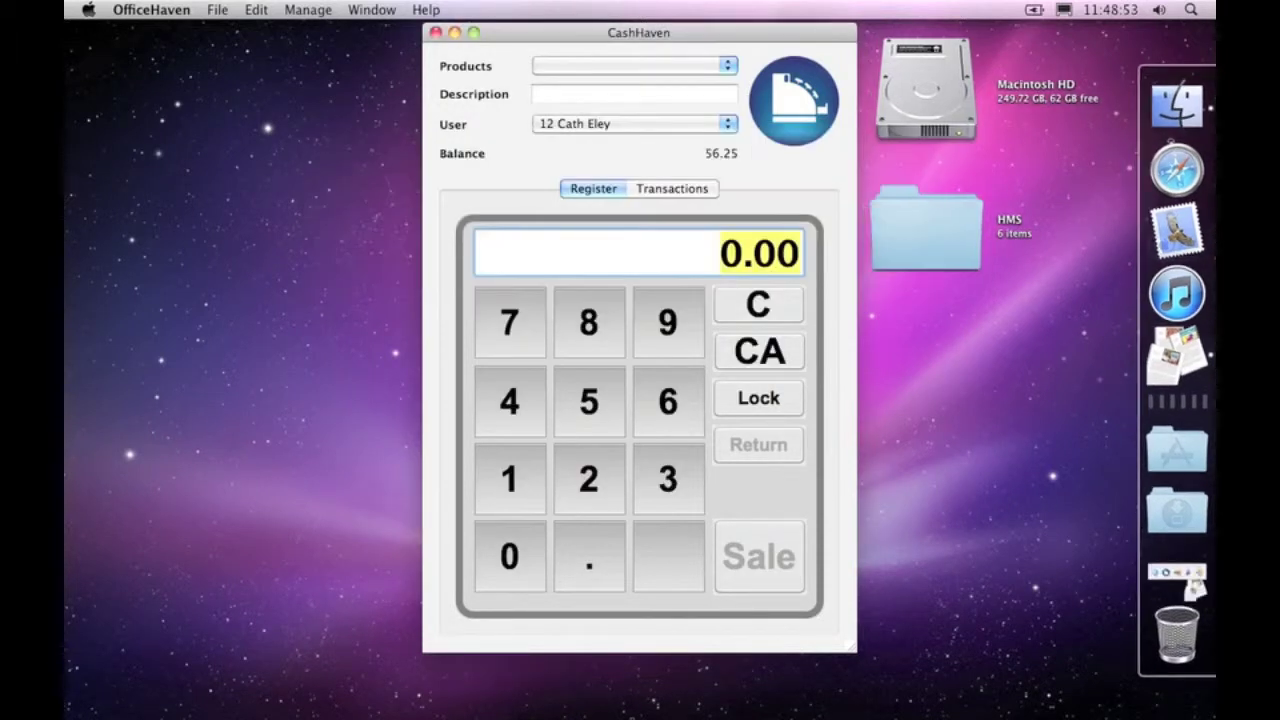
# Select a different purchasing user from the User list, showing a balance of 84.24.
pyautogui.click(683, 124)
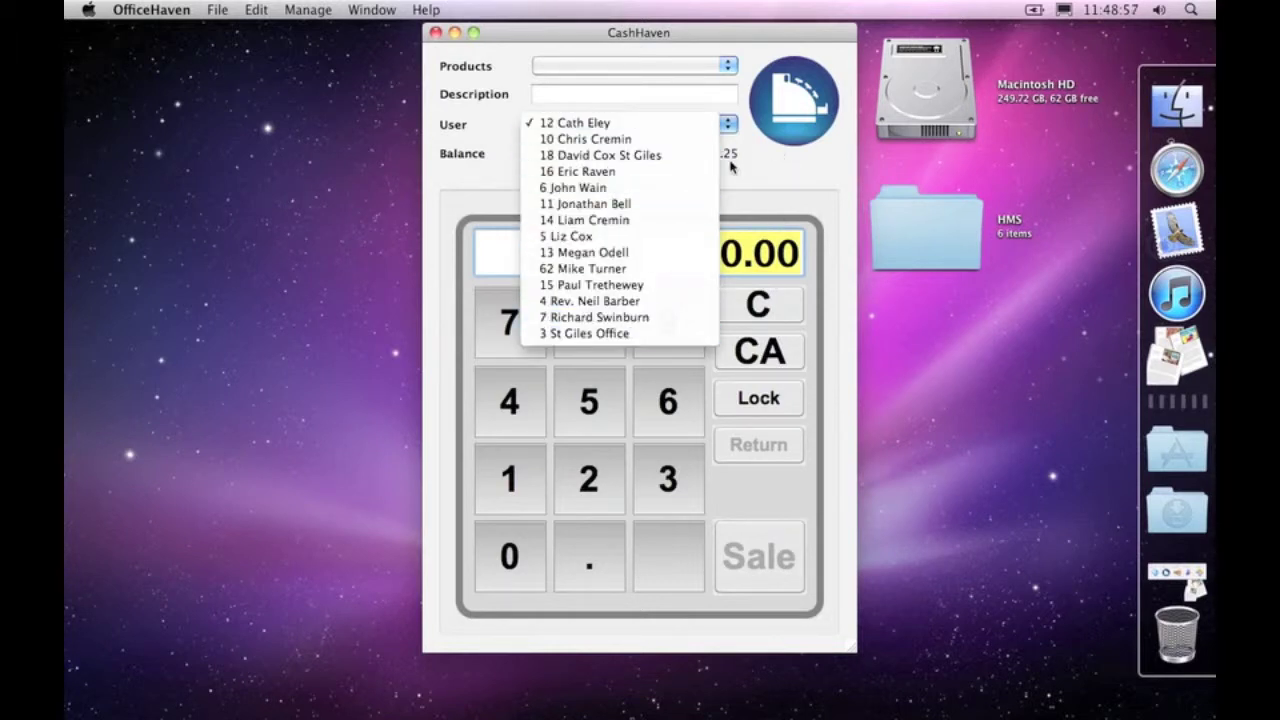
pyautogui.click(772, 175)
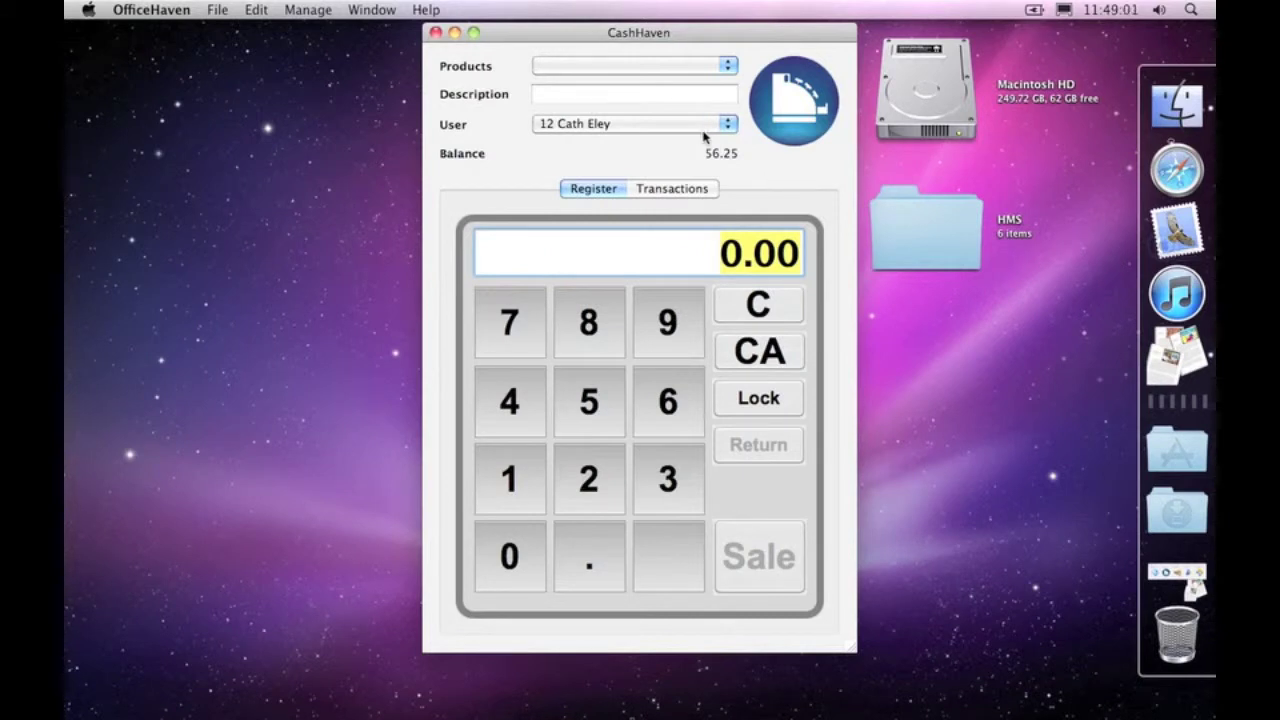
pyautogui.click(652, 125)
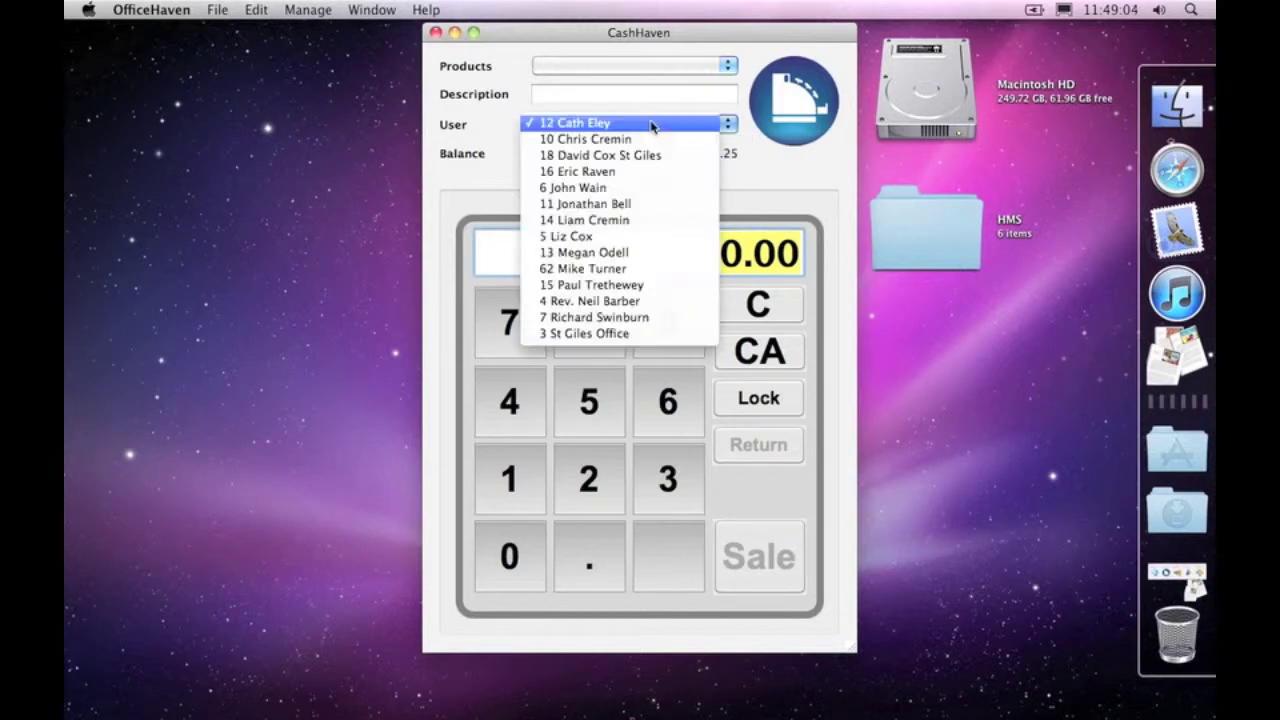
pyautogui.click(641, 205)
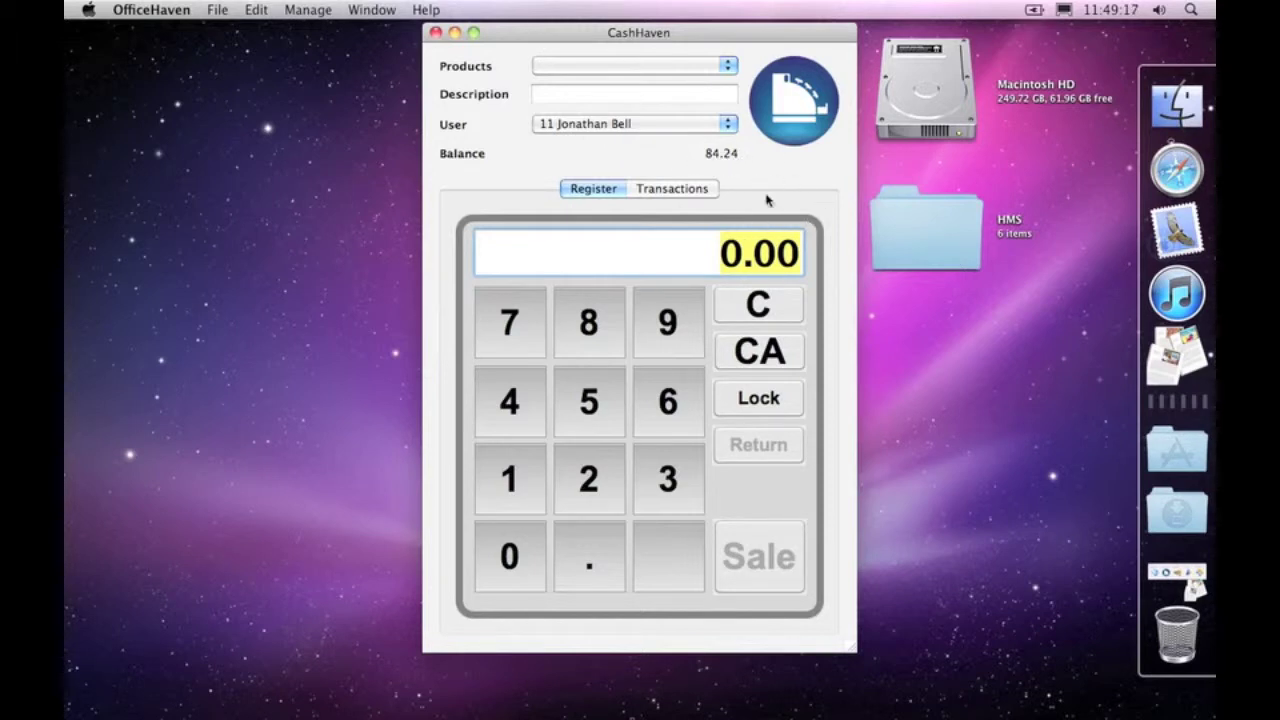
pyautogui.click(688, 192)
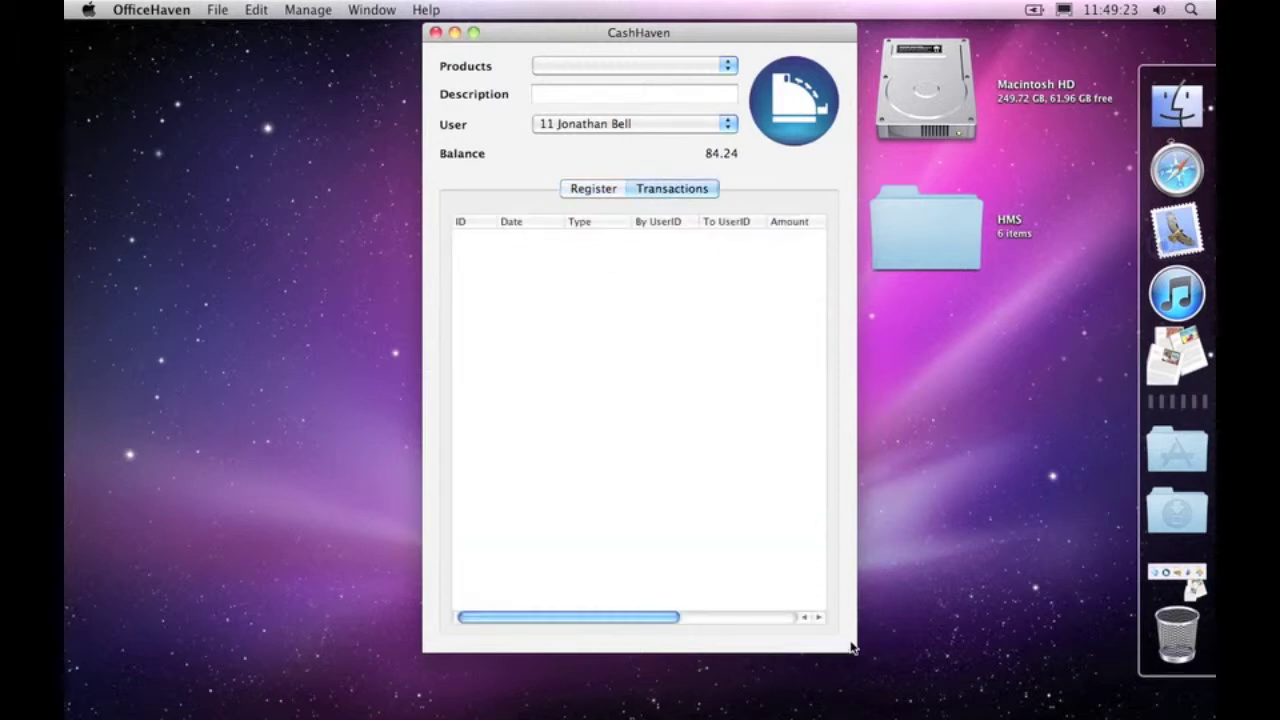
pyautogui.moveTo(851, 645); pyautogui.dragTo(1117, 655)
pyautogui.moveTo(1103, 533); pyautogui.dragTo(1055, 597)
pyautogui.moveTo(671, 32); pyautogui.dragTo(529, 28)
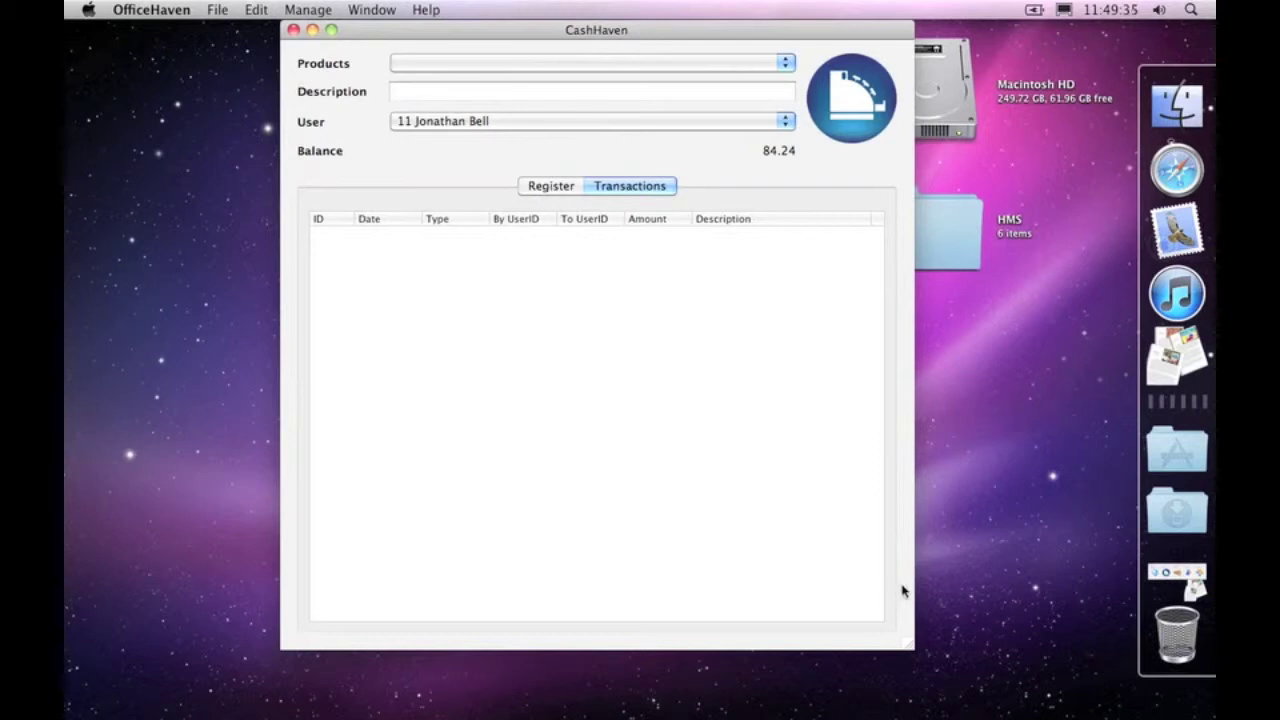
pyautogui.click(546, 186)
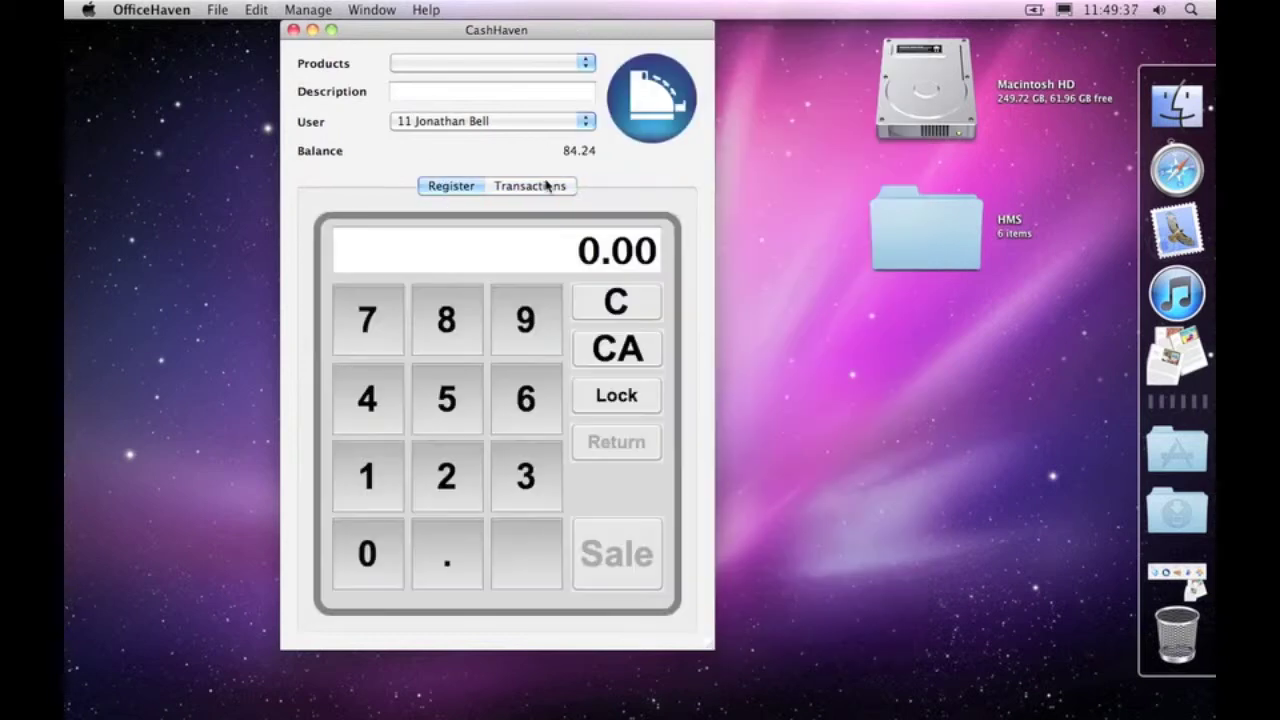
# Reposition the window and choose Memory Stick at 13.00 from the Products list.
pyautogui.moveTo(462, 34); pyautogui.dragTo(587, 9)
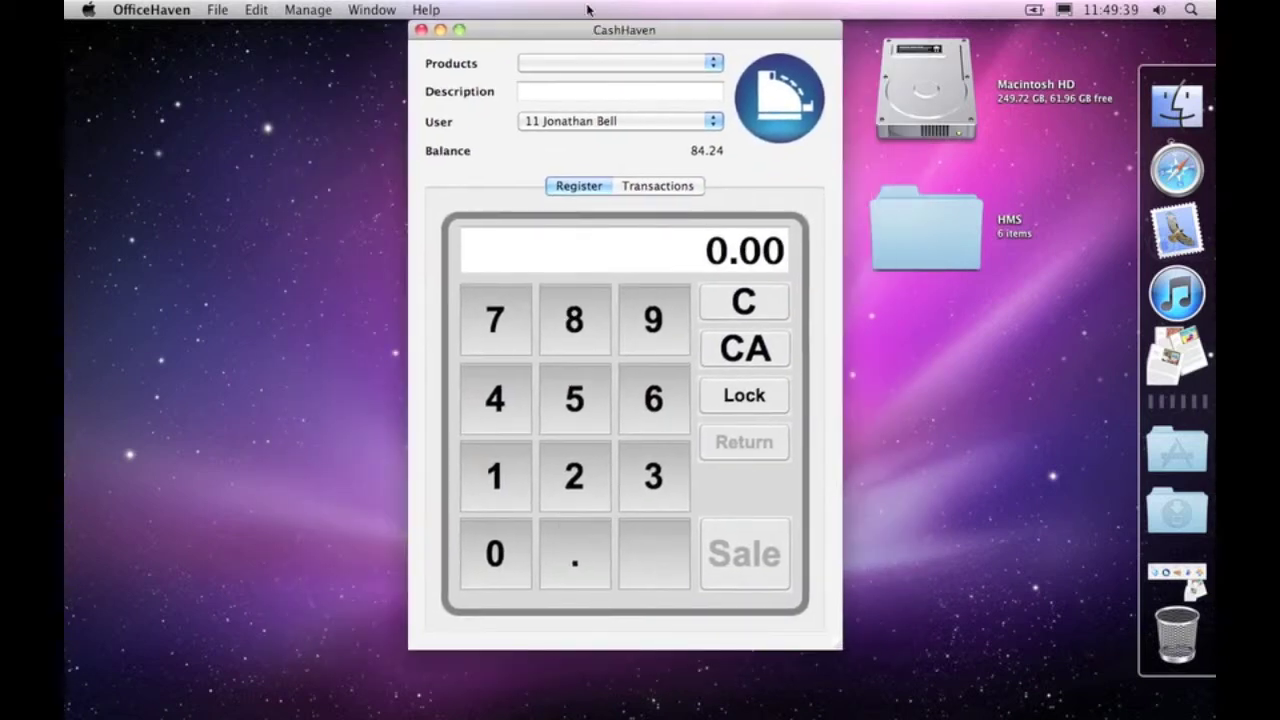
pyautogui.click(567, 91)
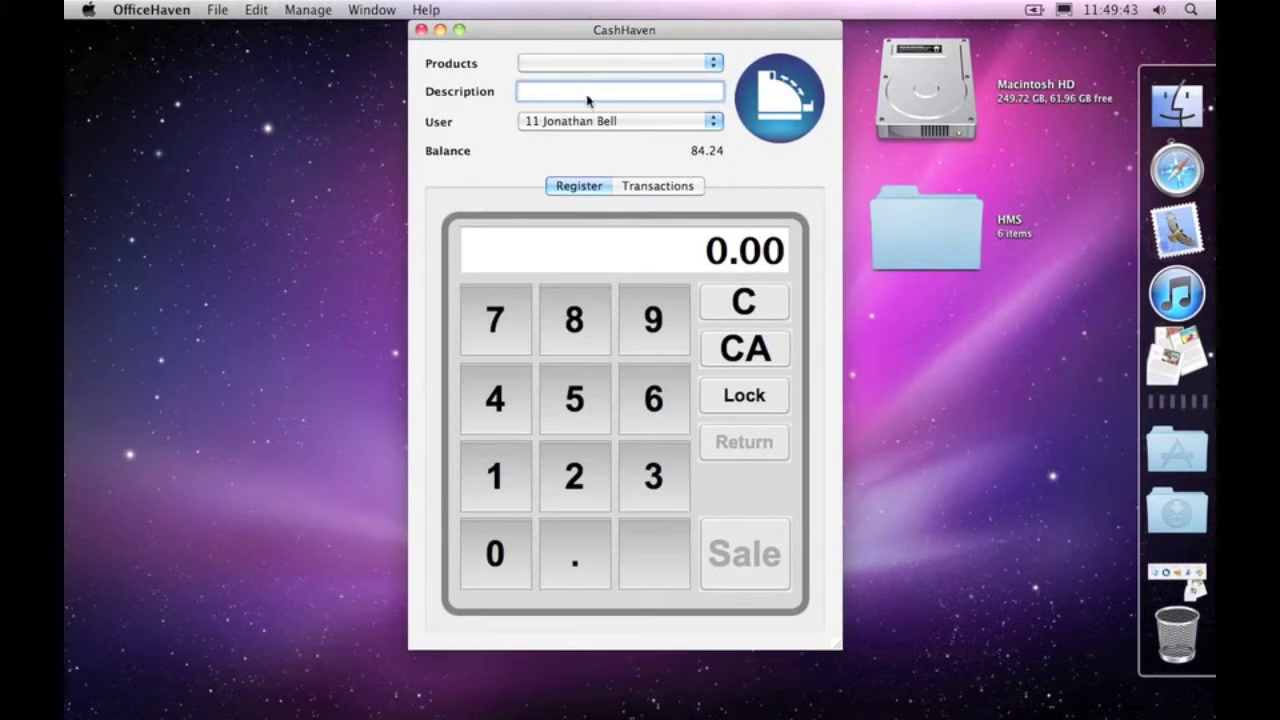
pyautogui.click(663, 249)
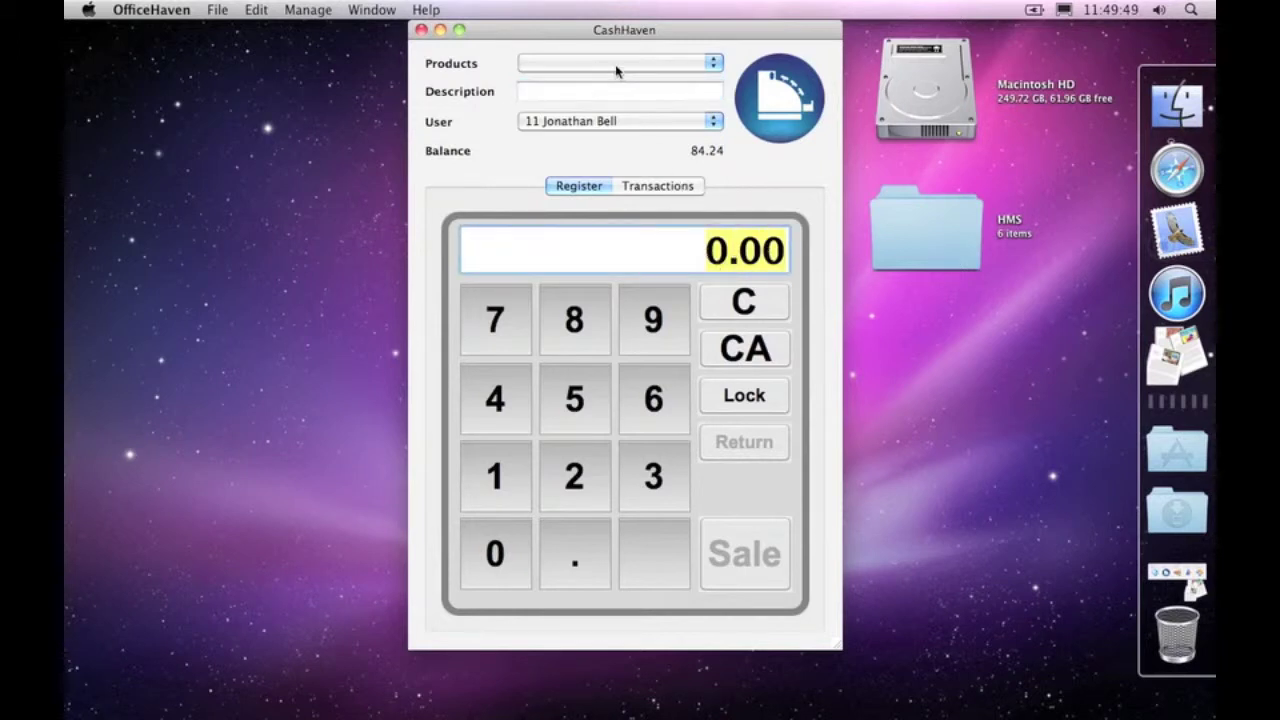
pyautogui.click(386, 8)
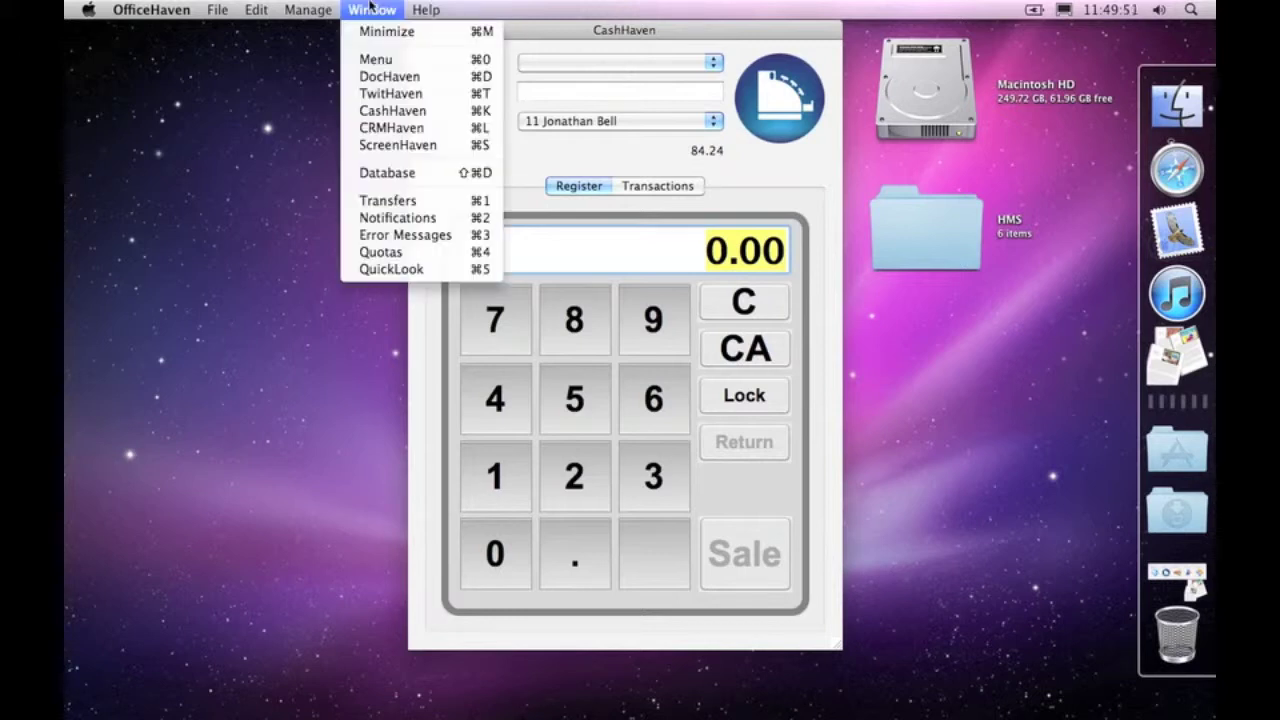
pyautogui.click(380, 8)
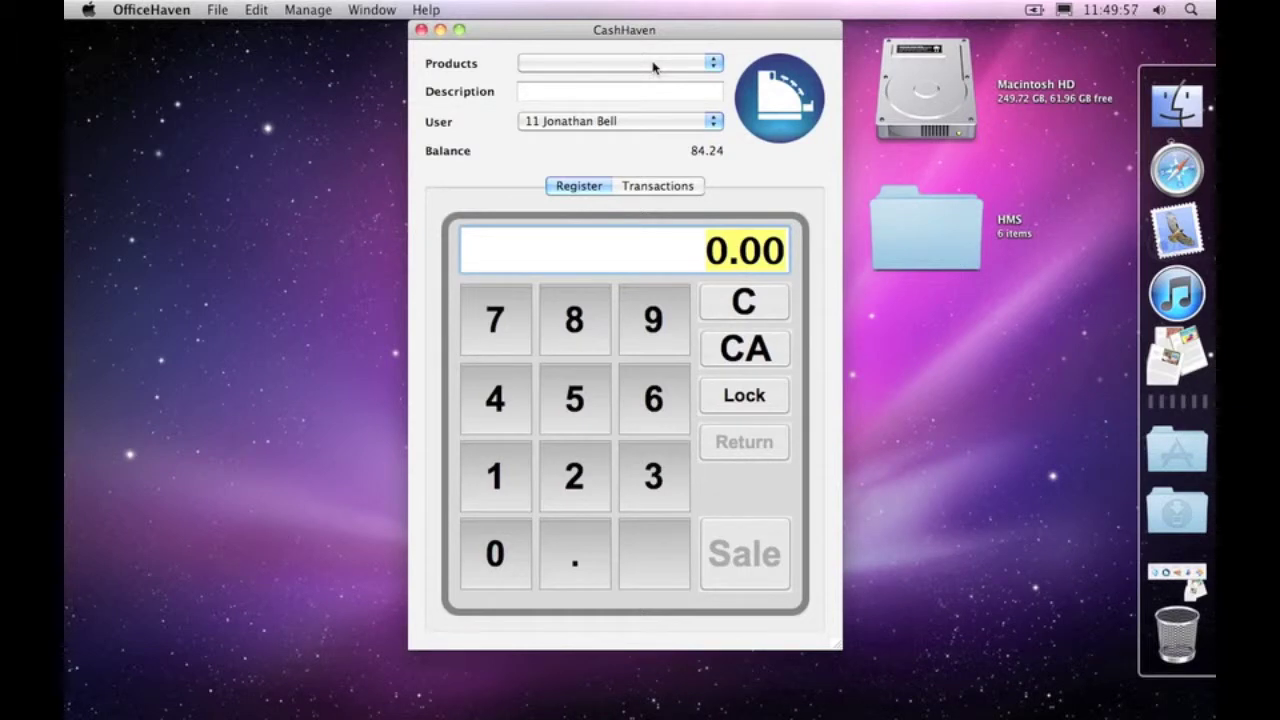
pyautogui.click(598, 65)
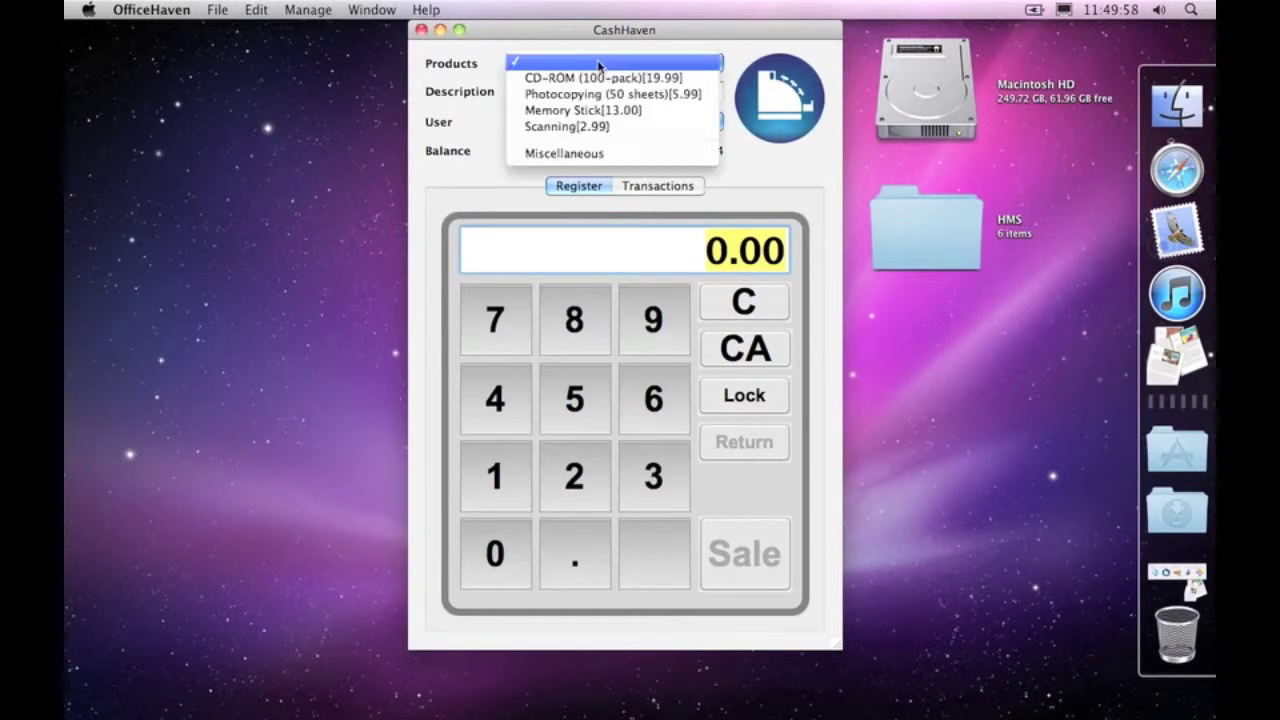
pyautogui.click(661, 111)
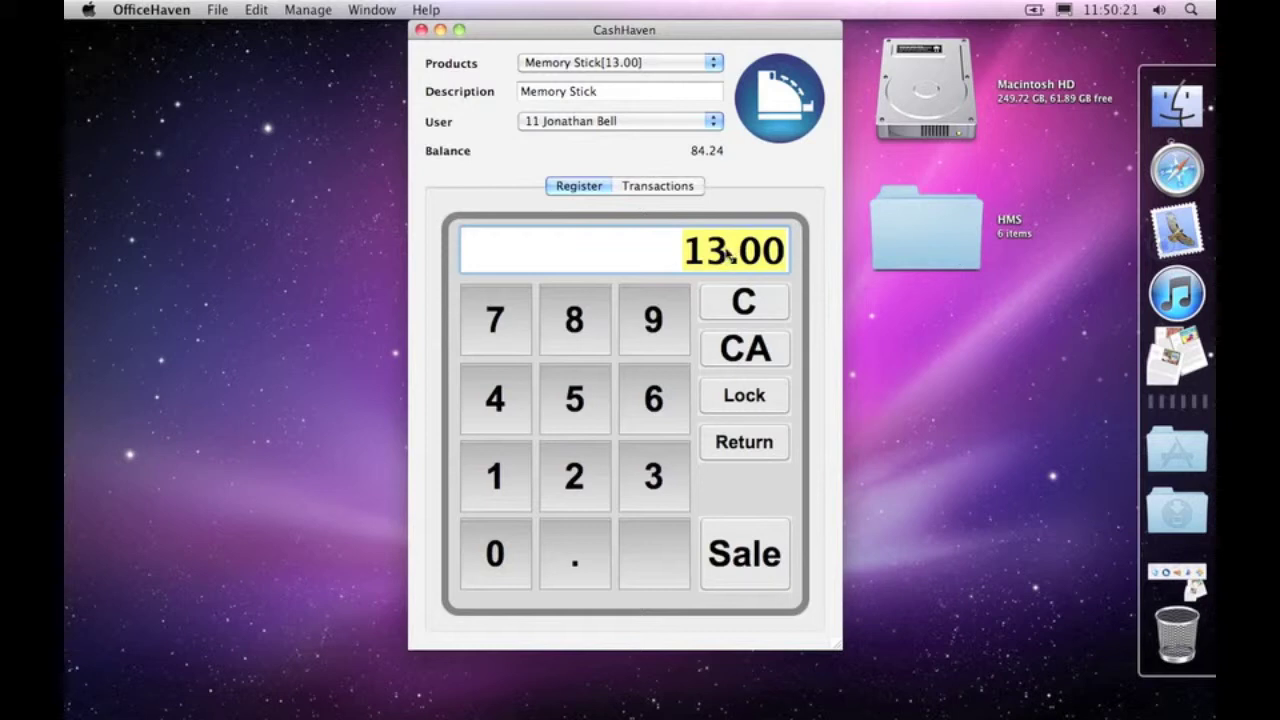
# Clear the sale amount and product, then reselect Memory Stick so the register reads 13.00.
pyautogui.click(620, 93)
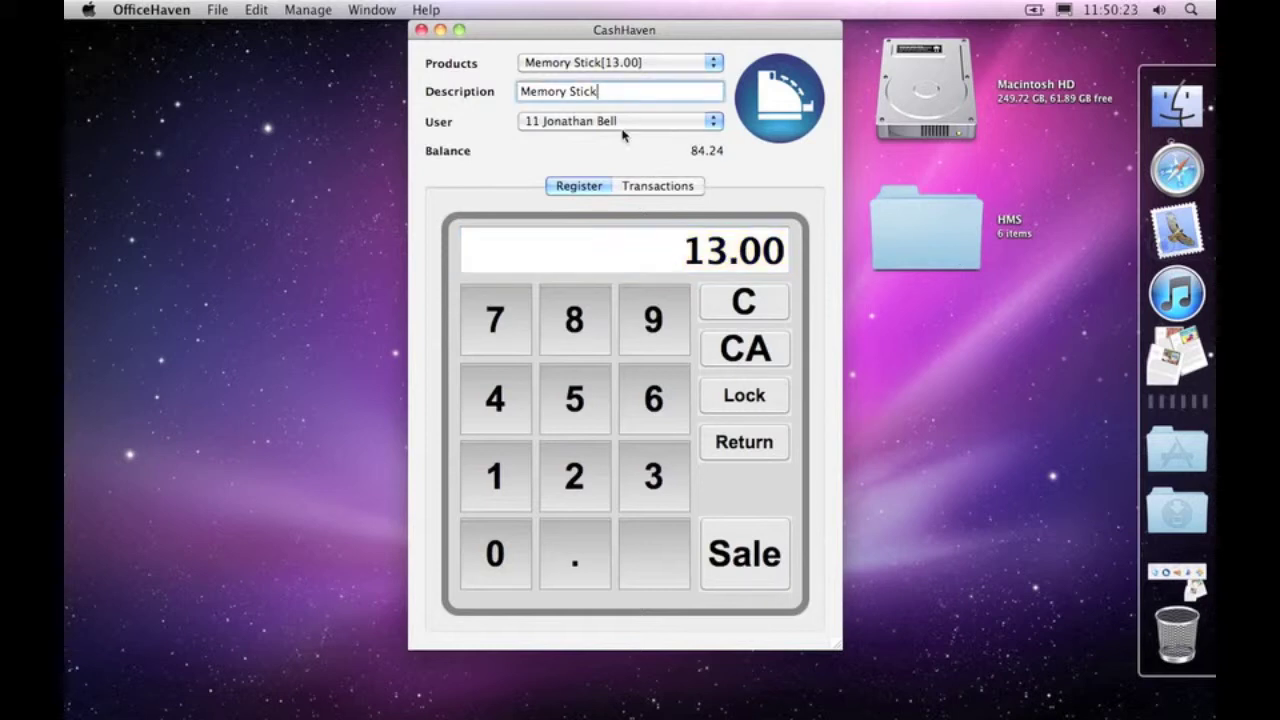
pyautogui.click(663, 253)
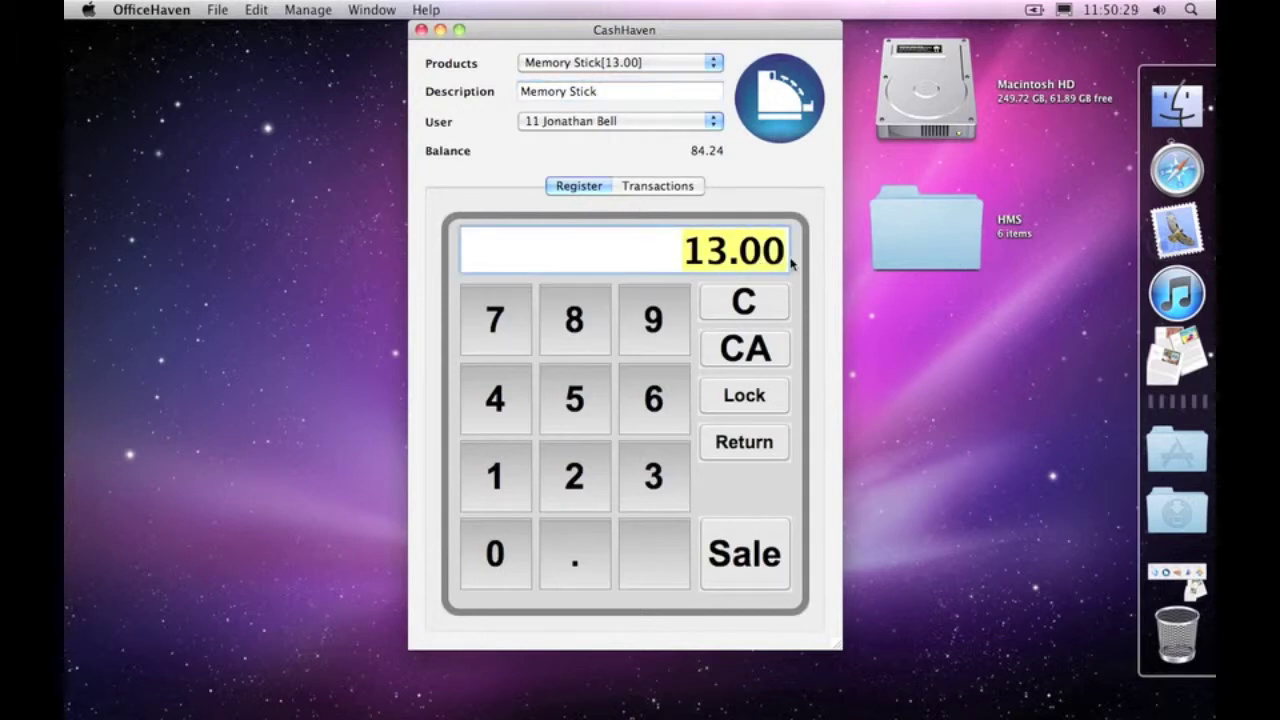
pyautogui.click(752, 303)
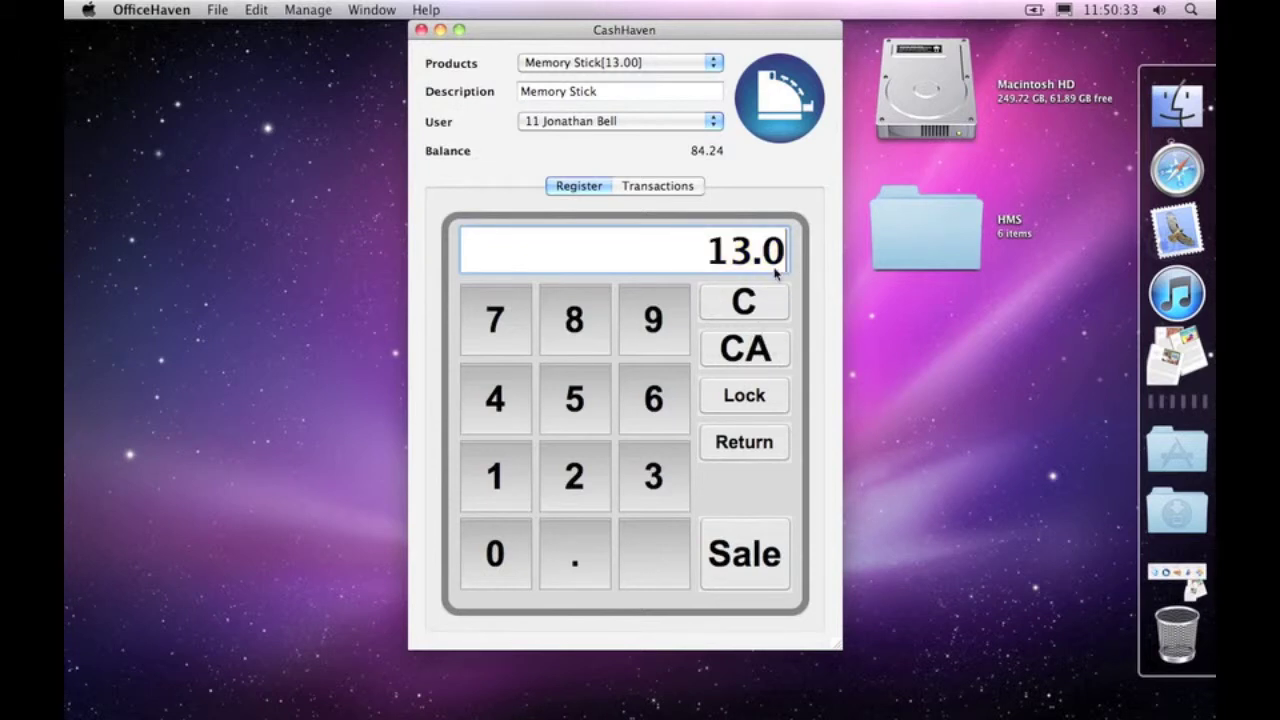
pyautogui.click(745, 349)
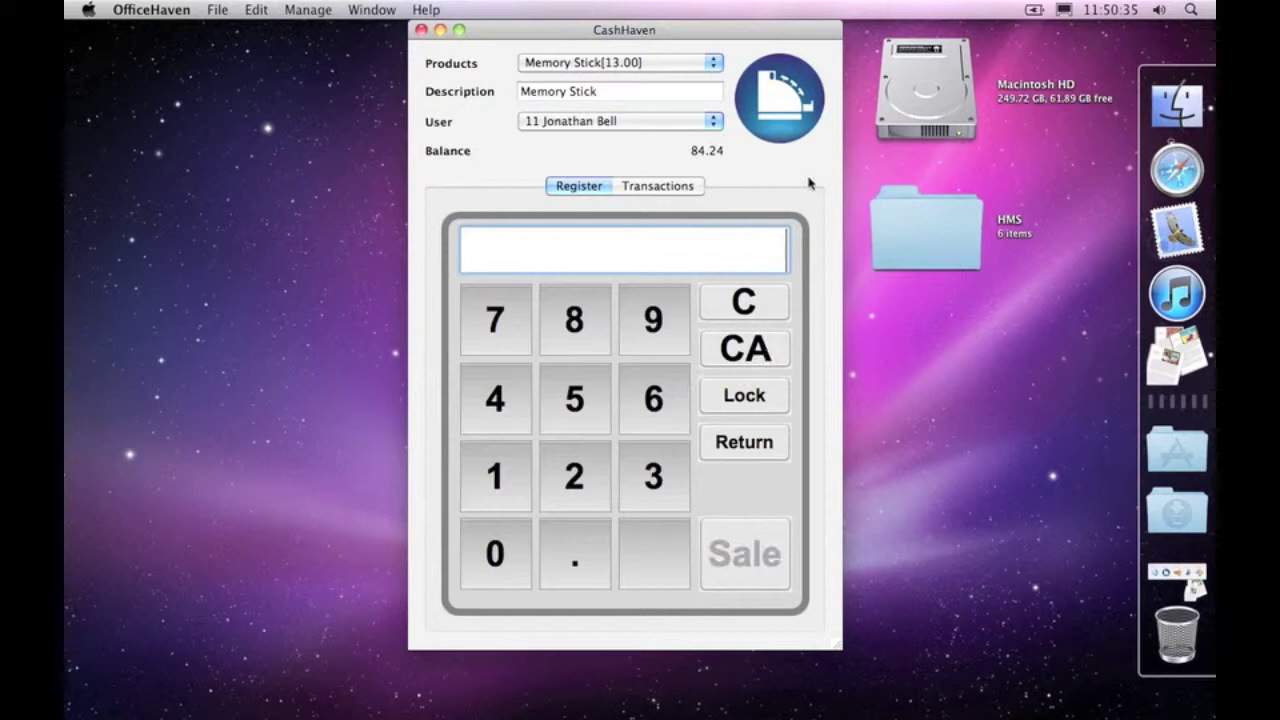
pyautogui.click(625, 60)
pyautogui.click(628, 24)
pyautogui.click(625, 63)
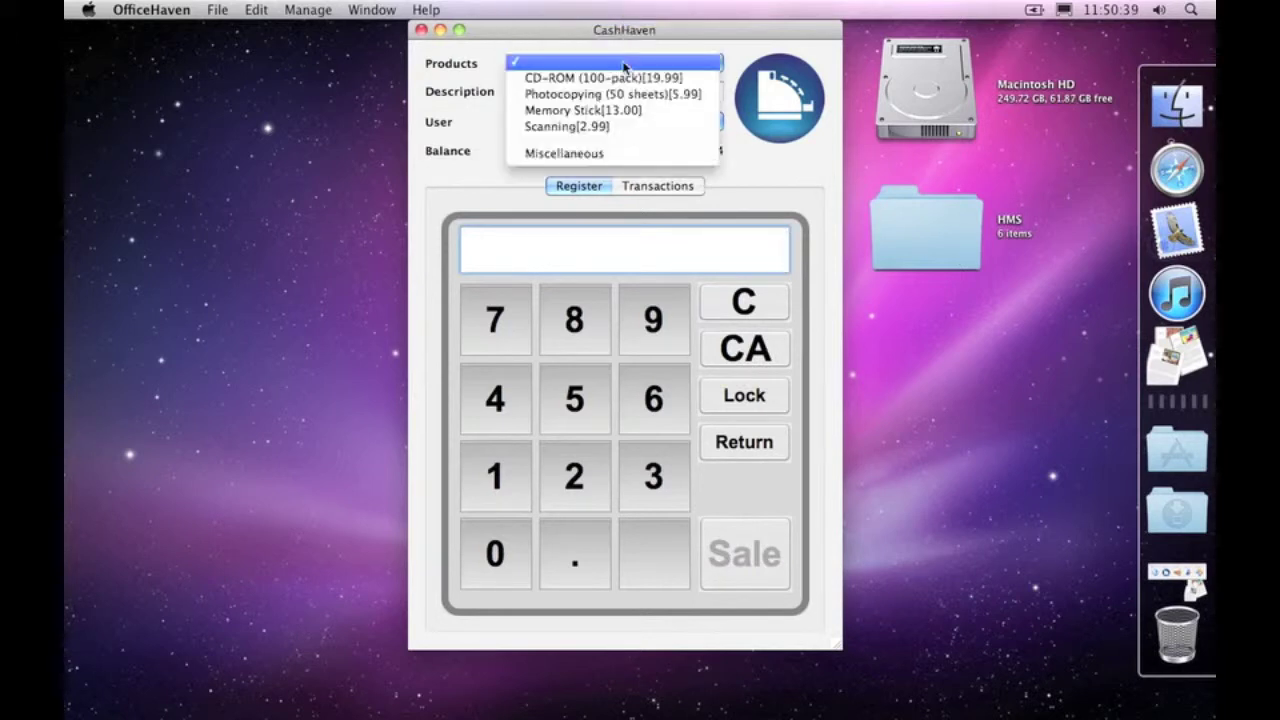
pyautogui.click(625, 110)
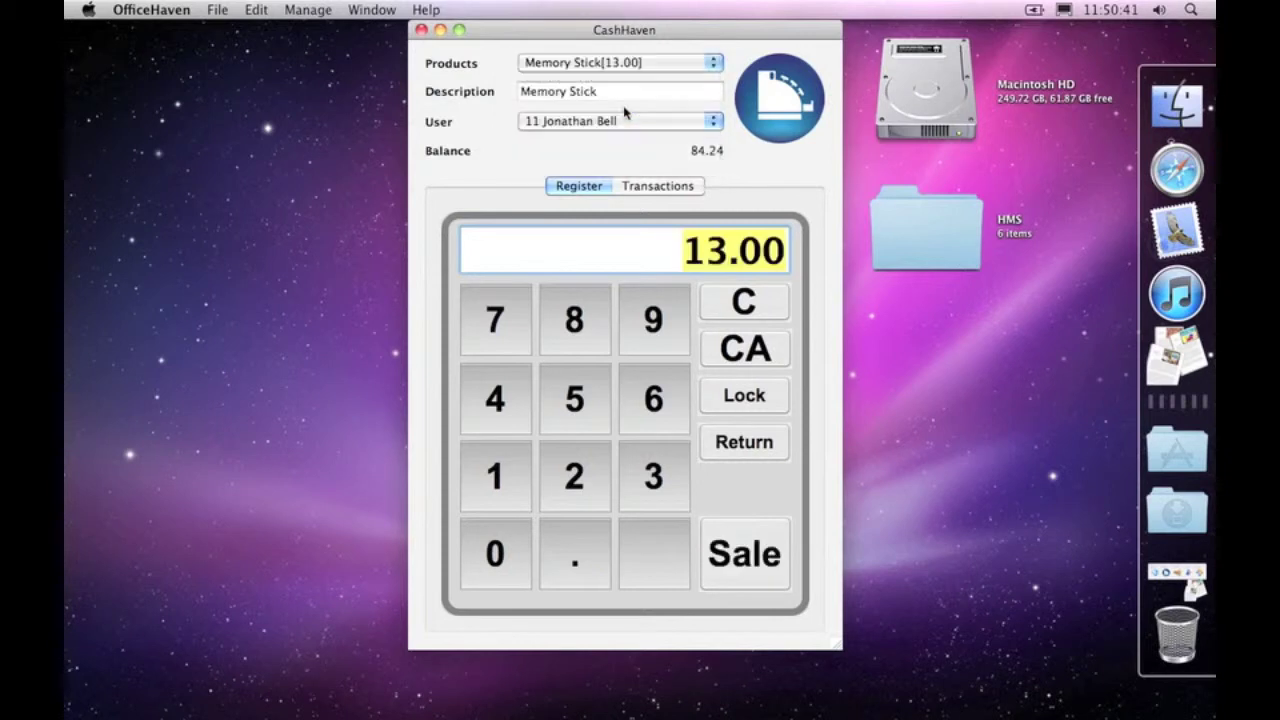
# Start the 13.00 Memory Stick sale and authorise it with the user's password.
pyautogui.click(745, 554)
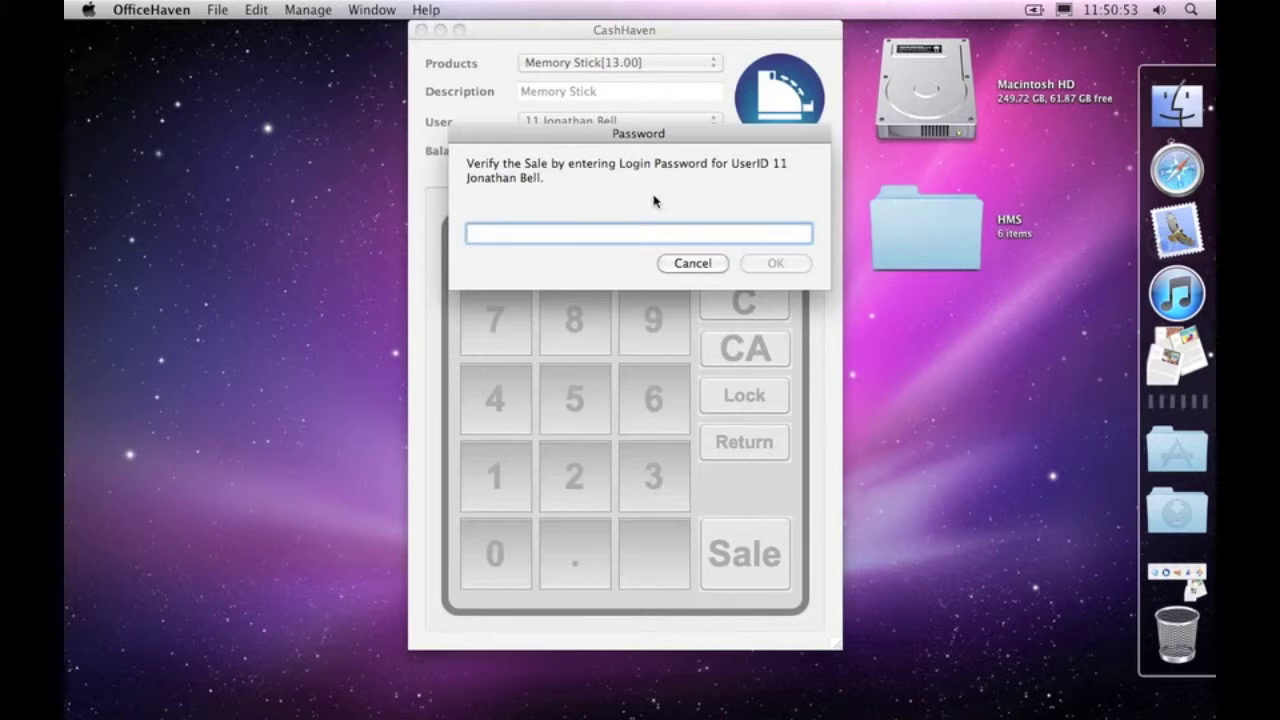
pyautogui.write('•••')
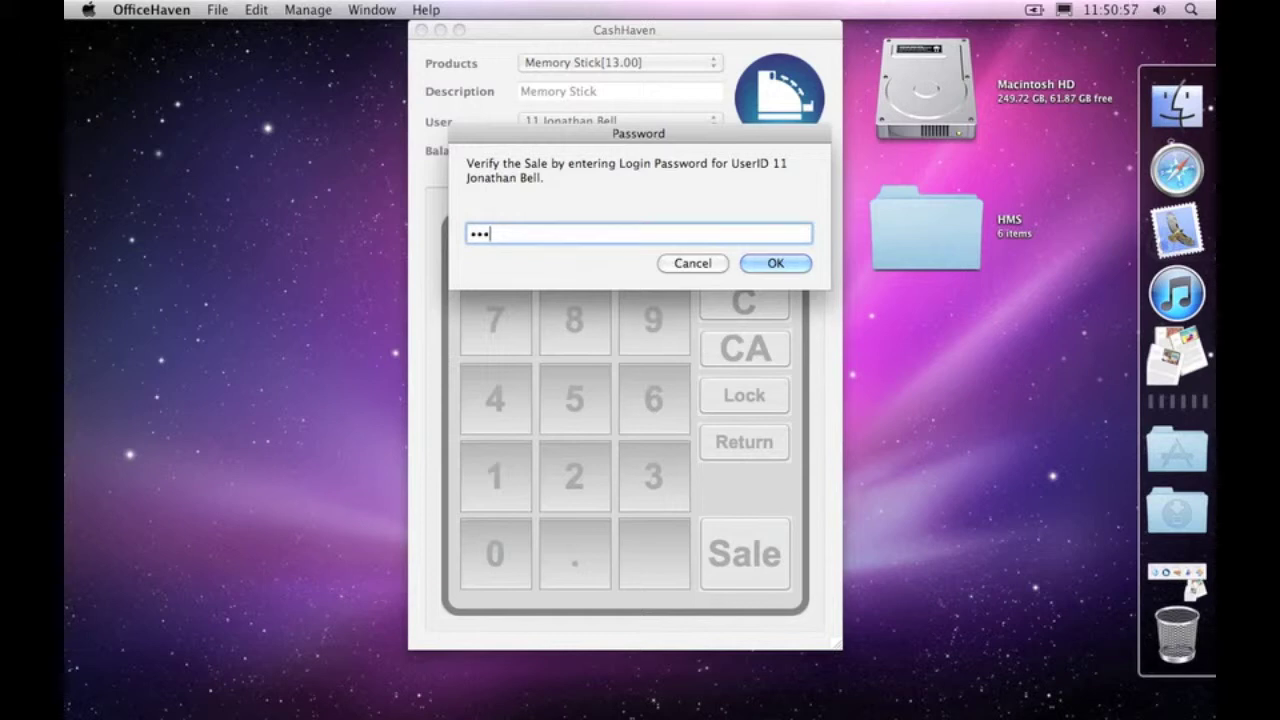
pyautogui.write('•••')
pyautogui.click(763, 264)
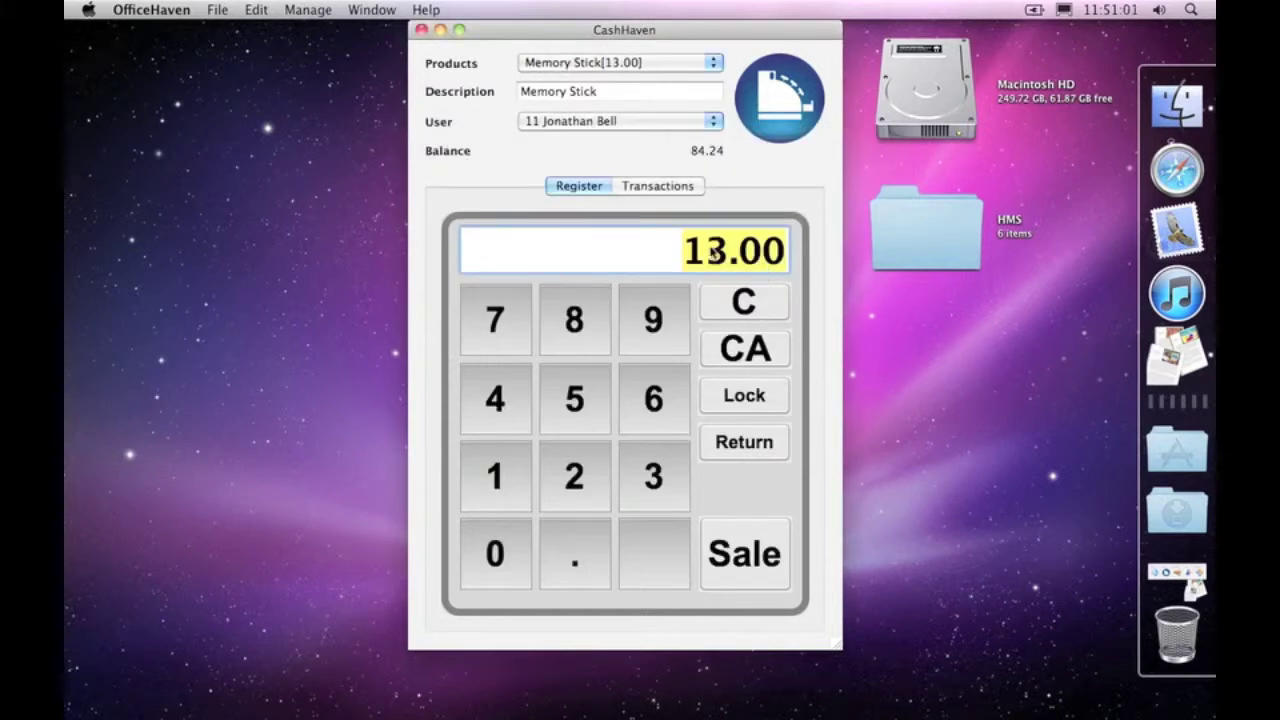
# Check the Memory Stick sale in Transactions with the Description column visible, then return to the Register.
pyautogui.click(659, 187)
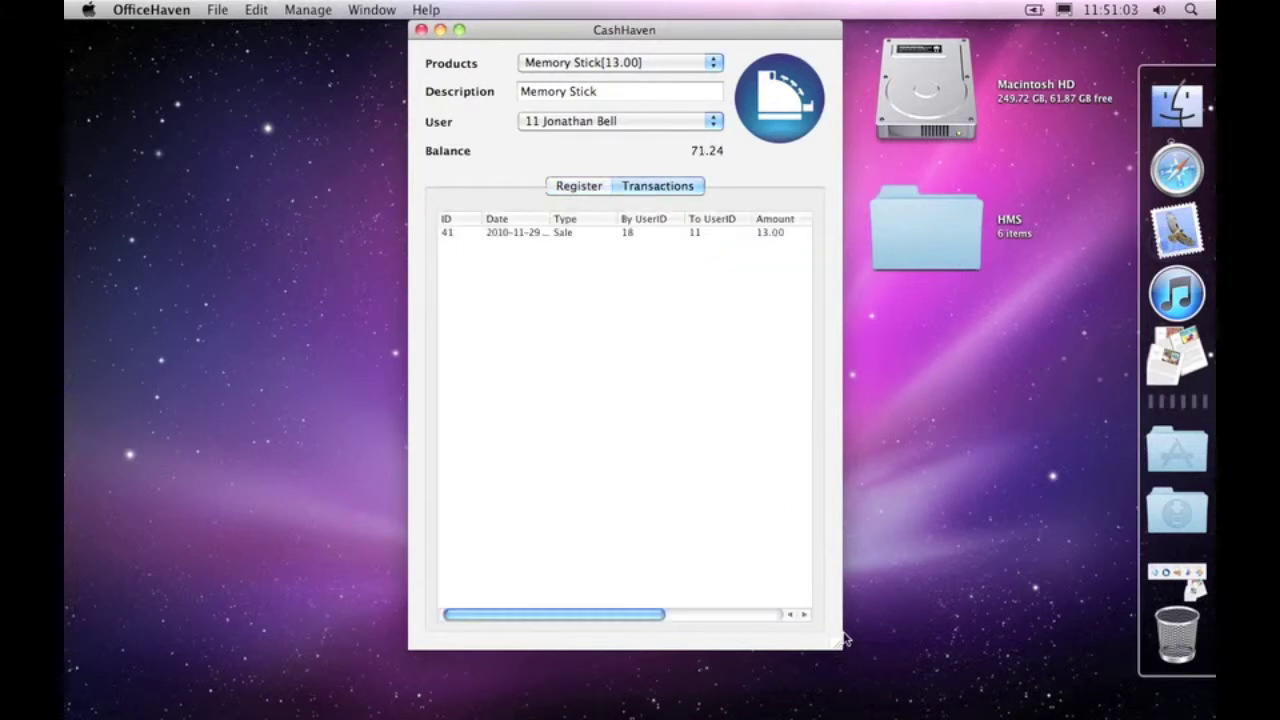
pyautogui.moveTo(840, 645); pyautogui.dragTo(1112, 585)
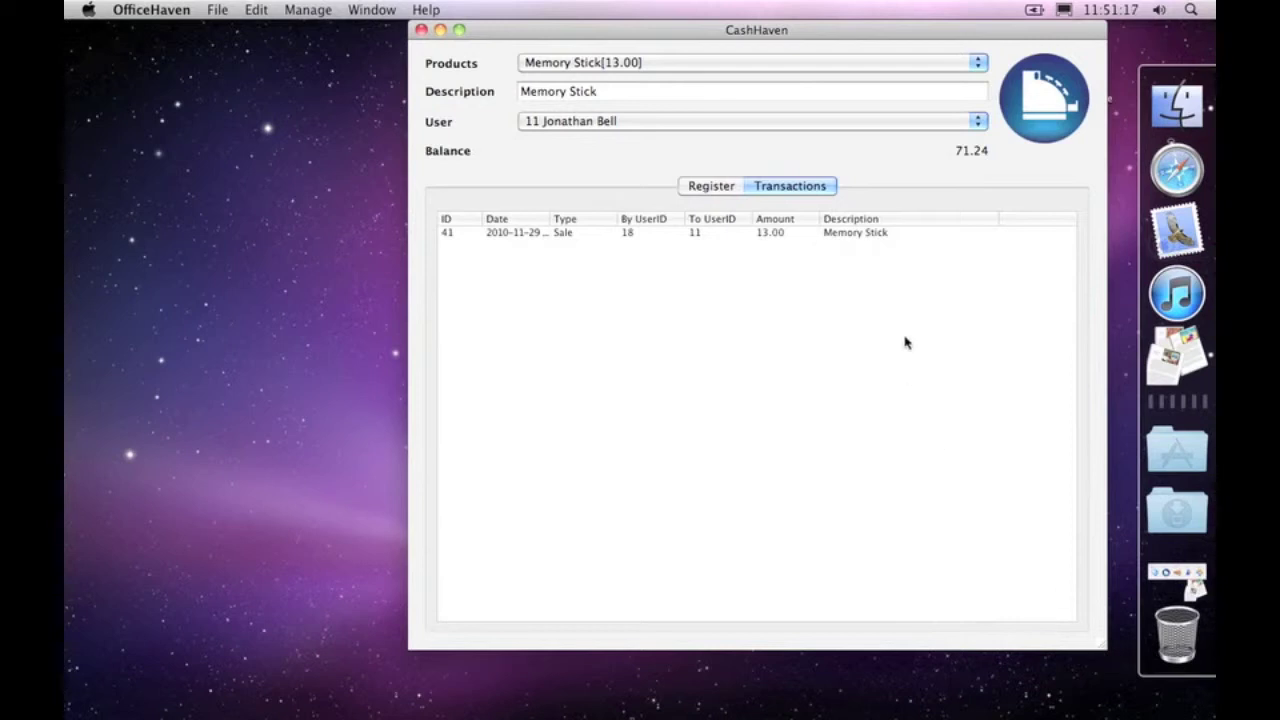
pyautogui.click(711, 186)
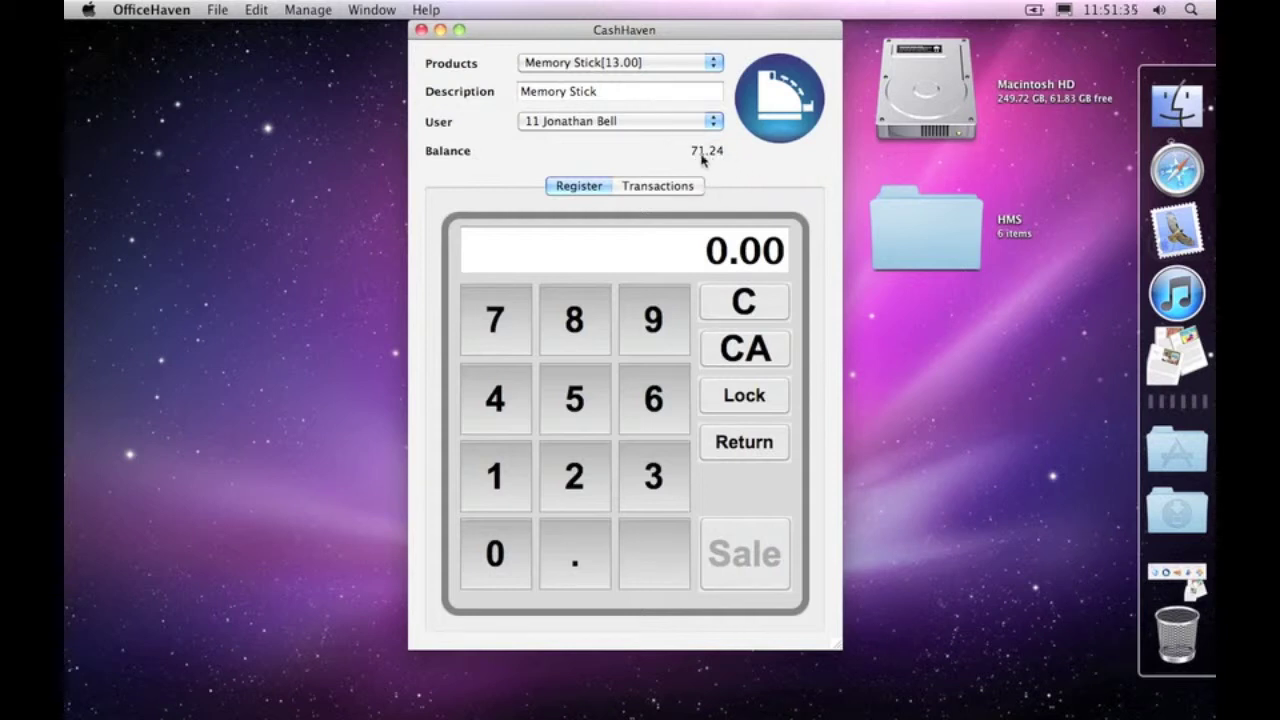
# Reload Memory Stick at 13.00 onto the register from the Products list.
pyautogui.moveTo(709, 160)
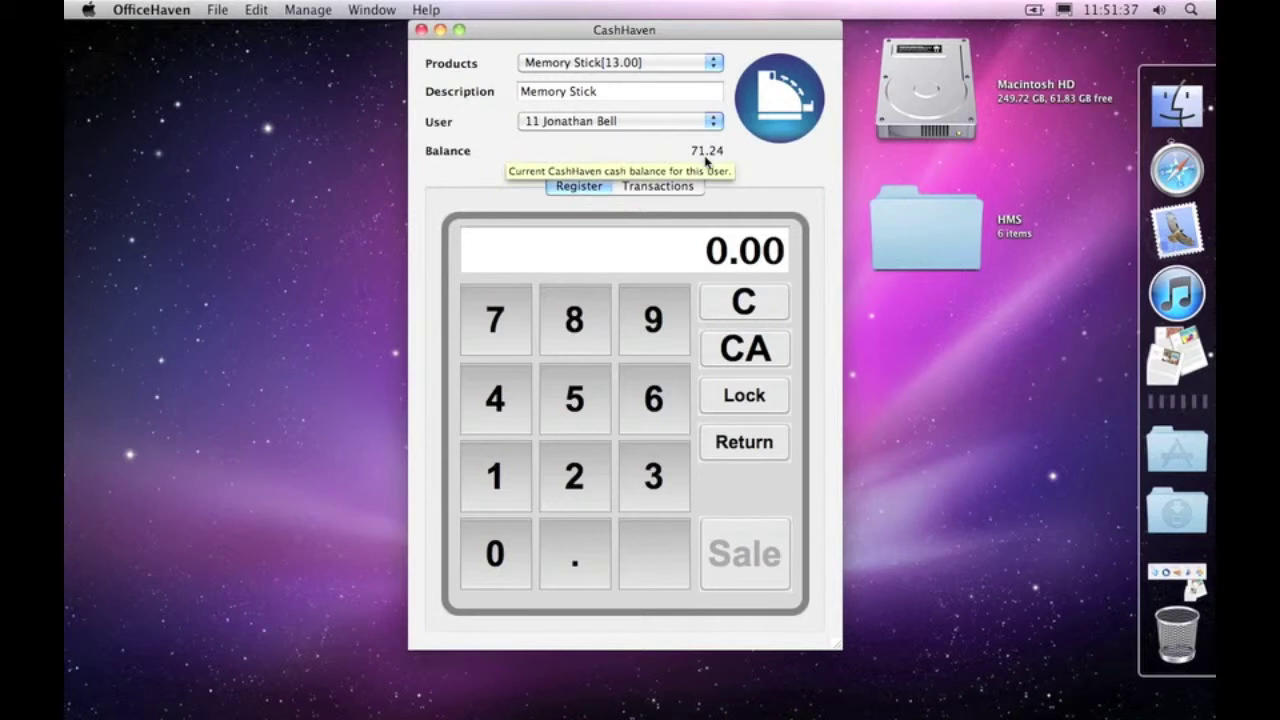
pyautogui.click(566, 64)
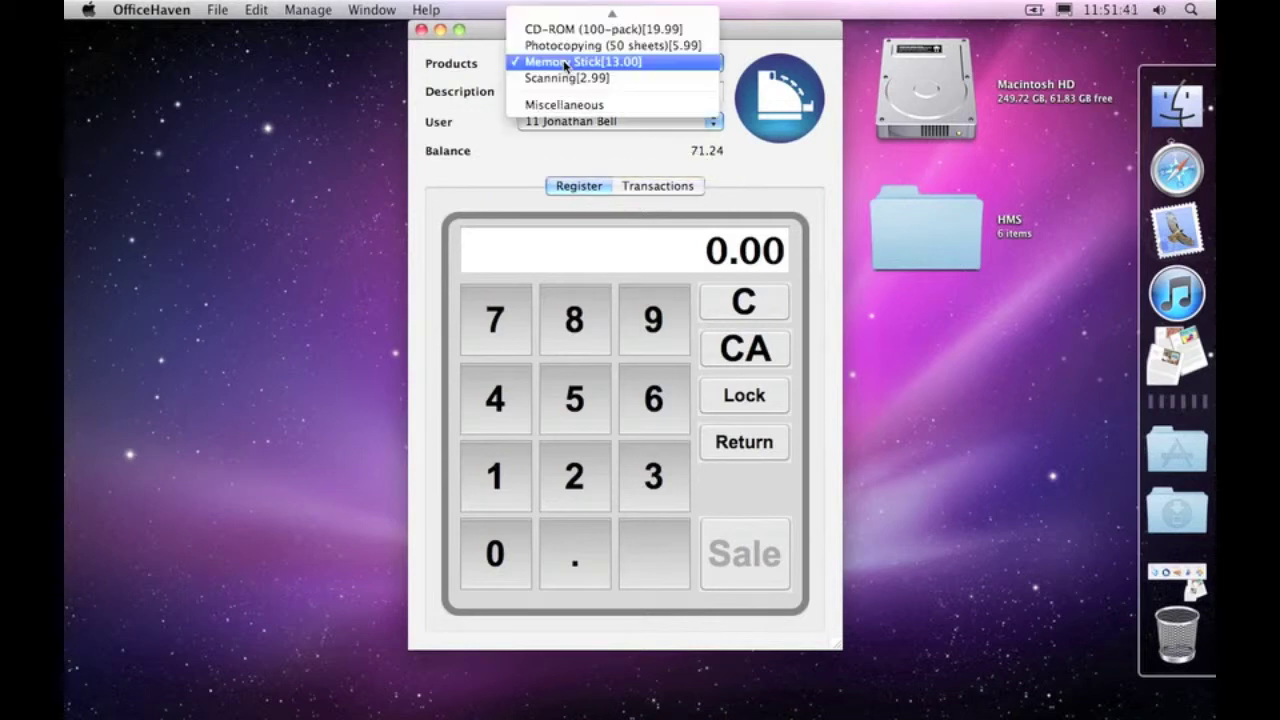
pyautogui.click(456, 64)
pyautogui.click(640, 101)
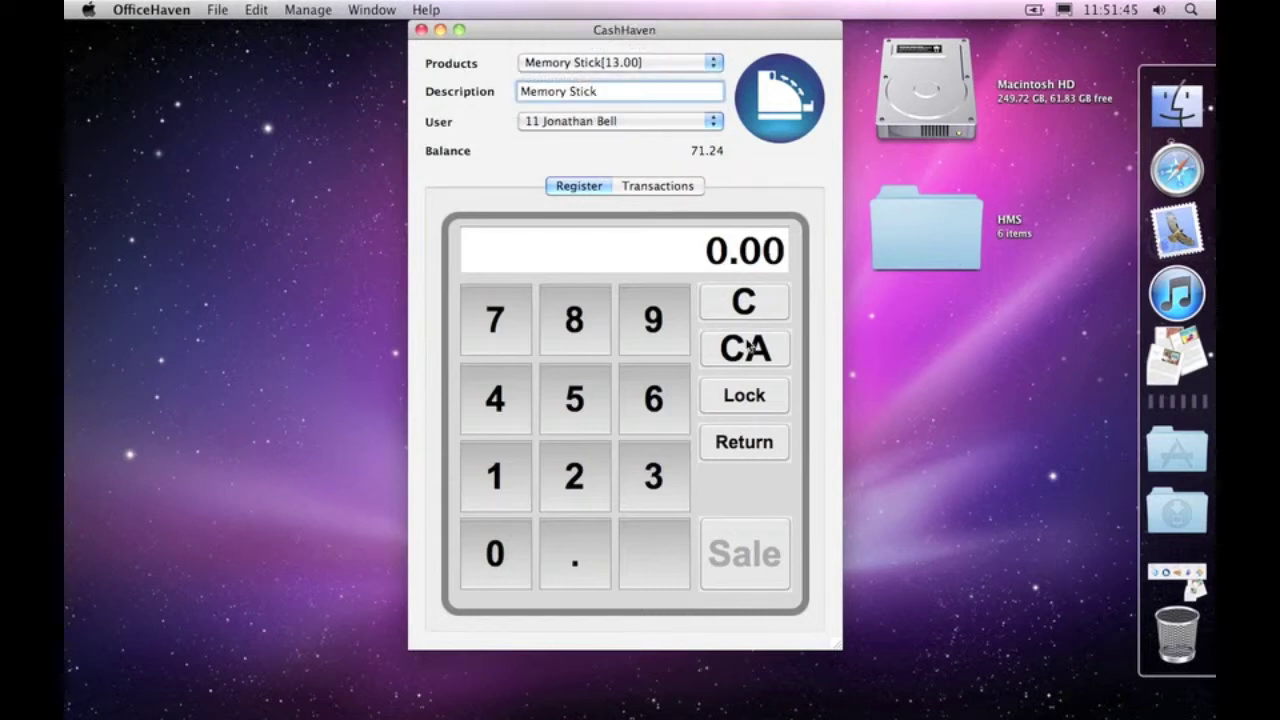
pyautogui.click(632, 66)
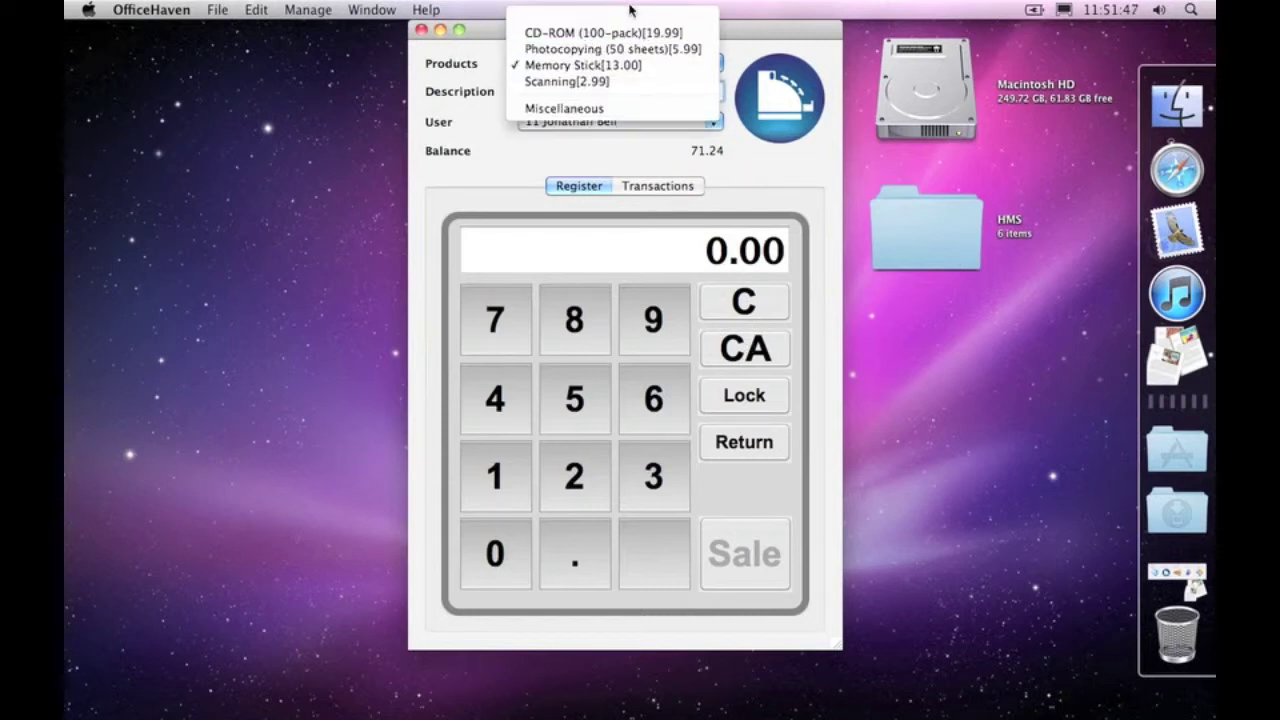
pyautogui.click(632, 16)
pyautogui.click(618, 62)
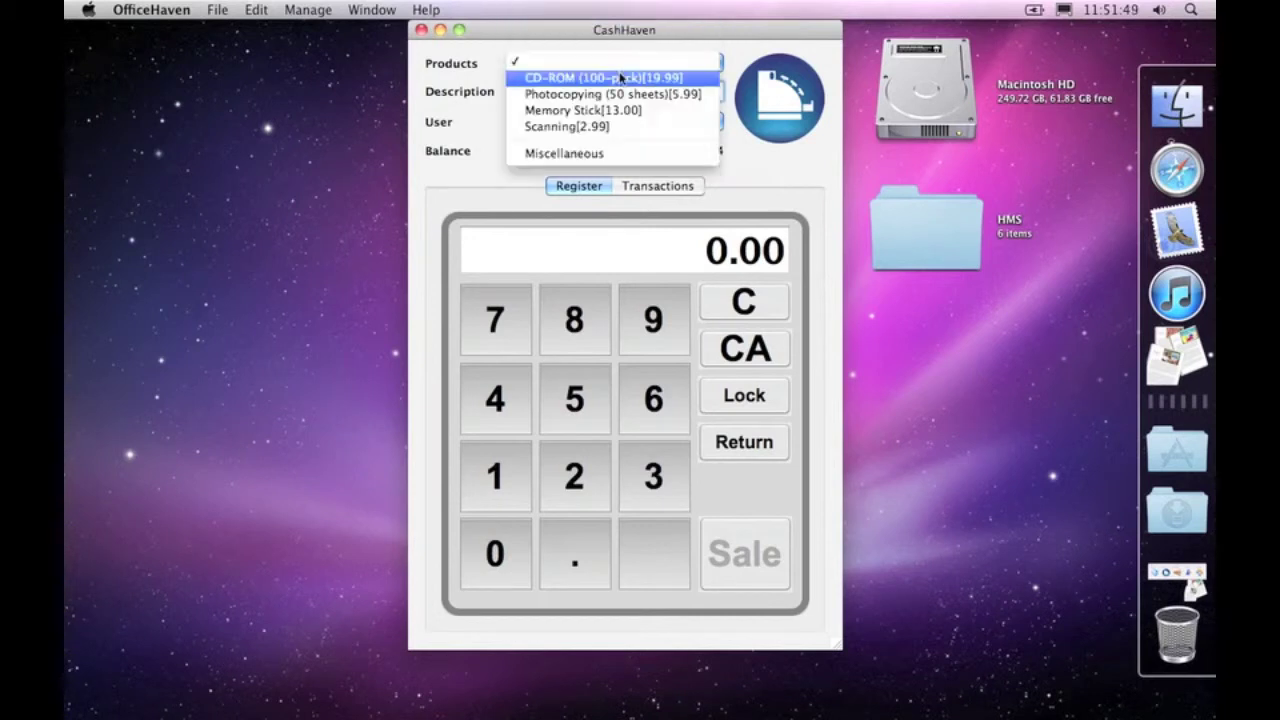
pyautogui.click(600, 116)
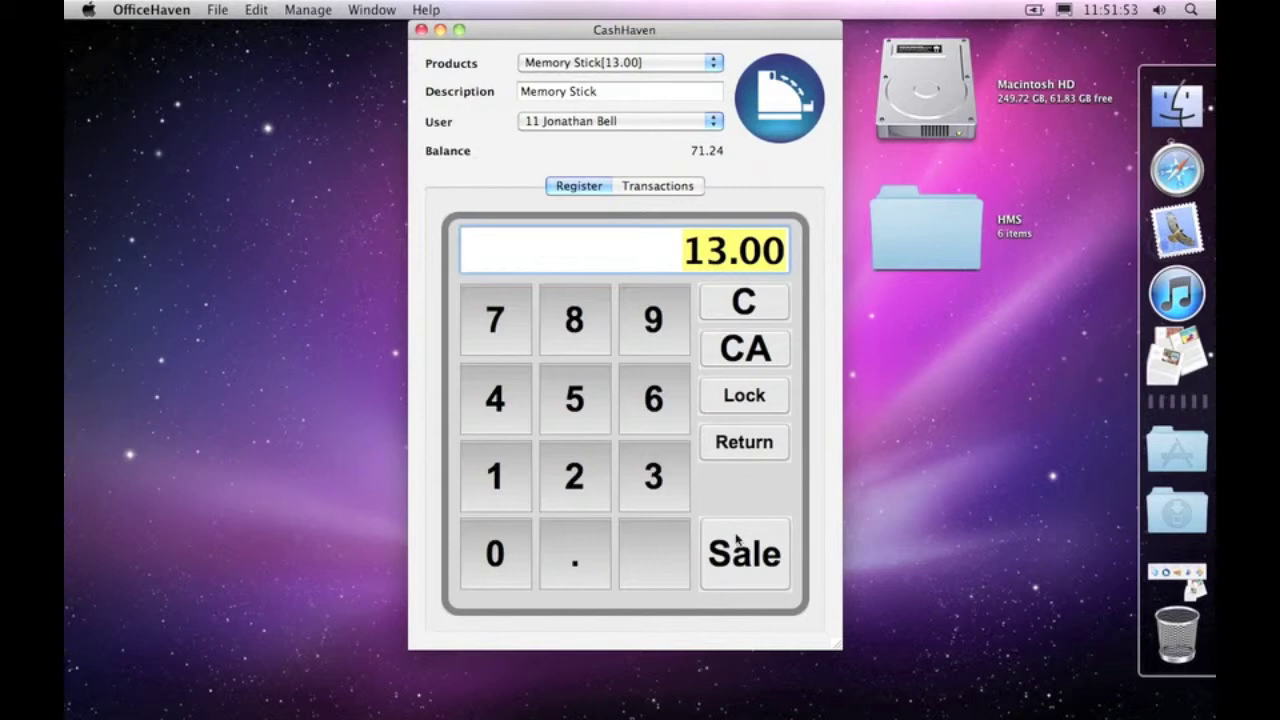
# Process the Memory Stick return, confirming it with the user's password.
pyautogui.click(741, 449)
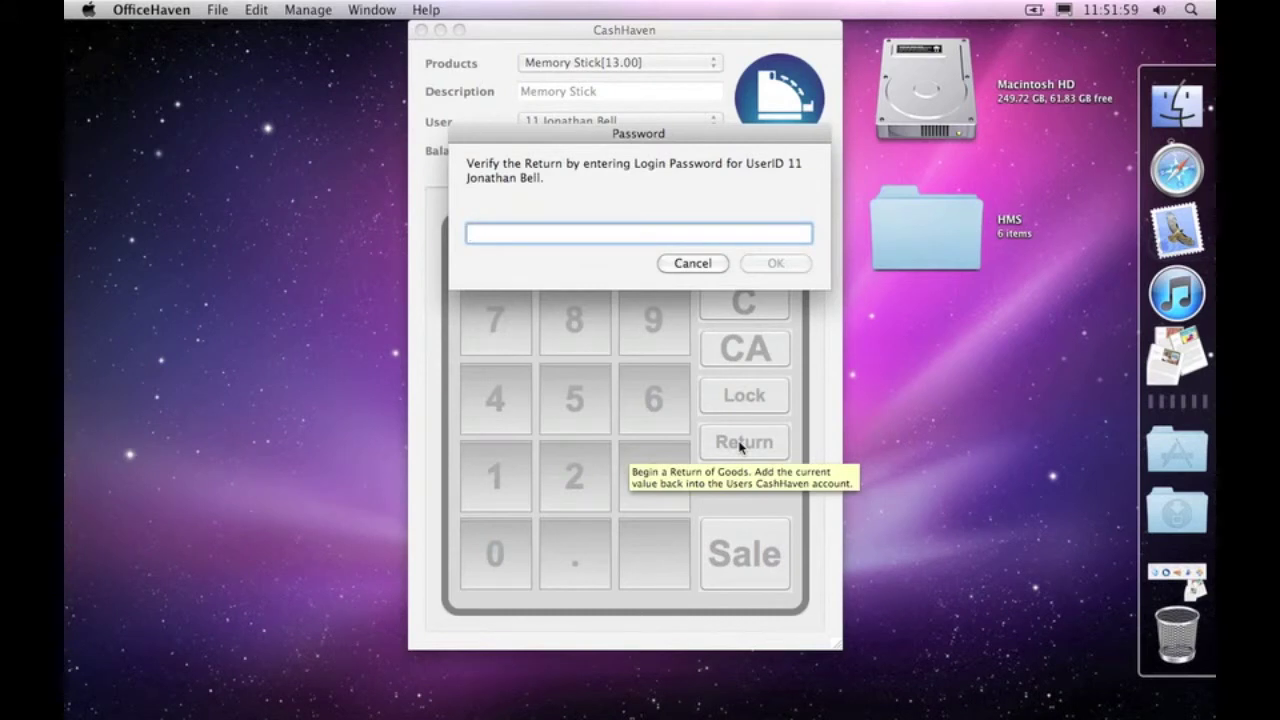
pyautogui.write('***')
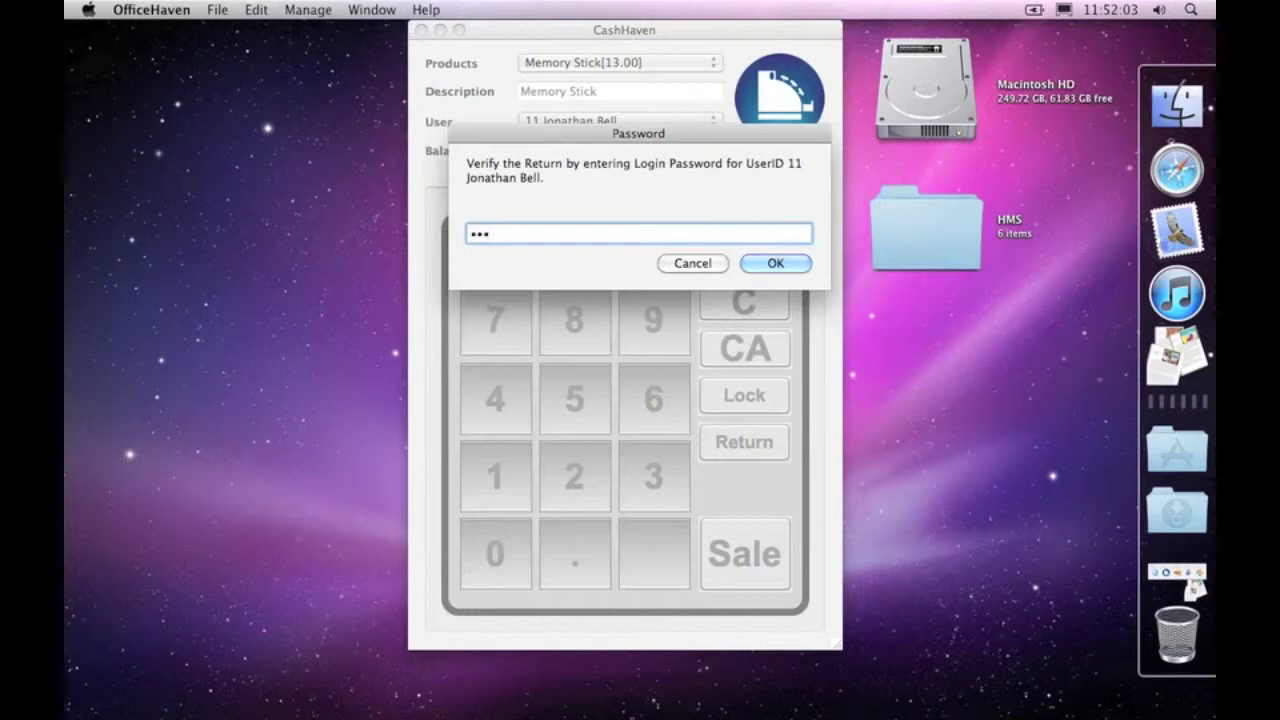
pyautogui.write('**')
pyautogui.click(768, 262)
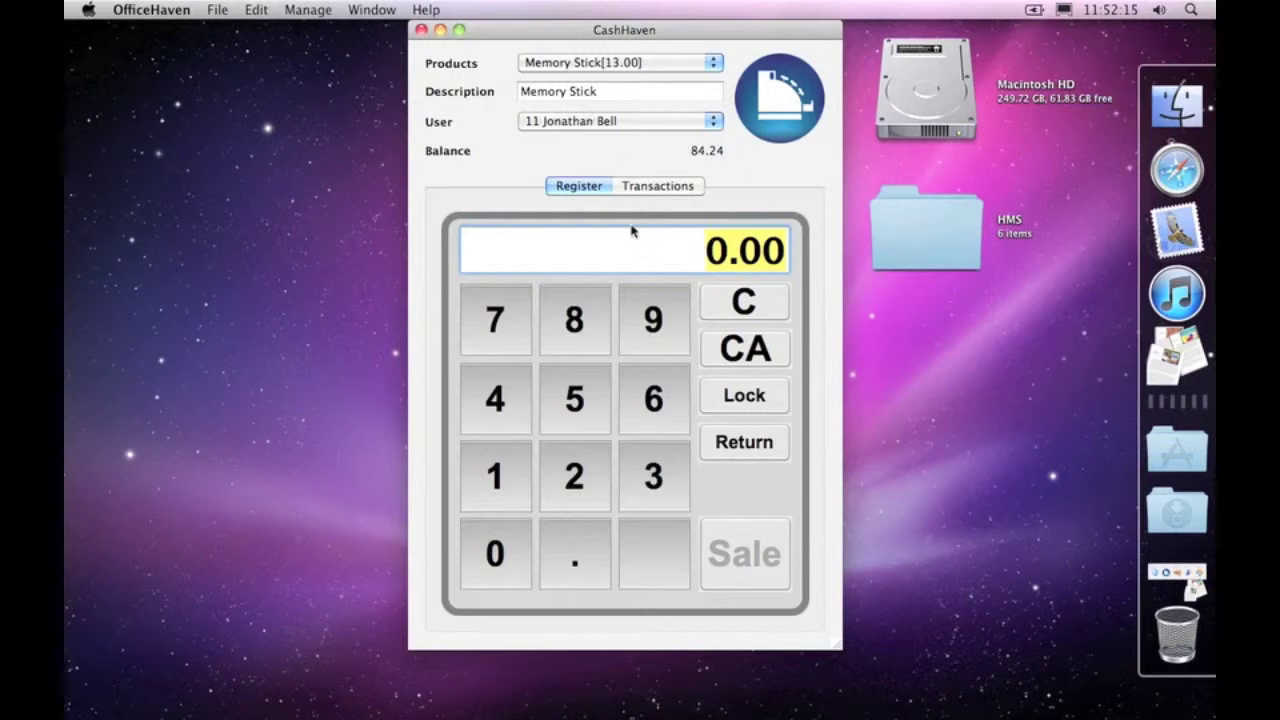
pyautogui.click(664, 190)
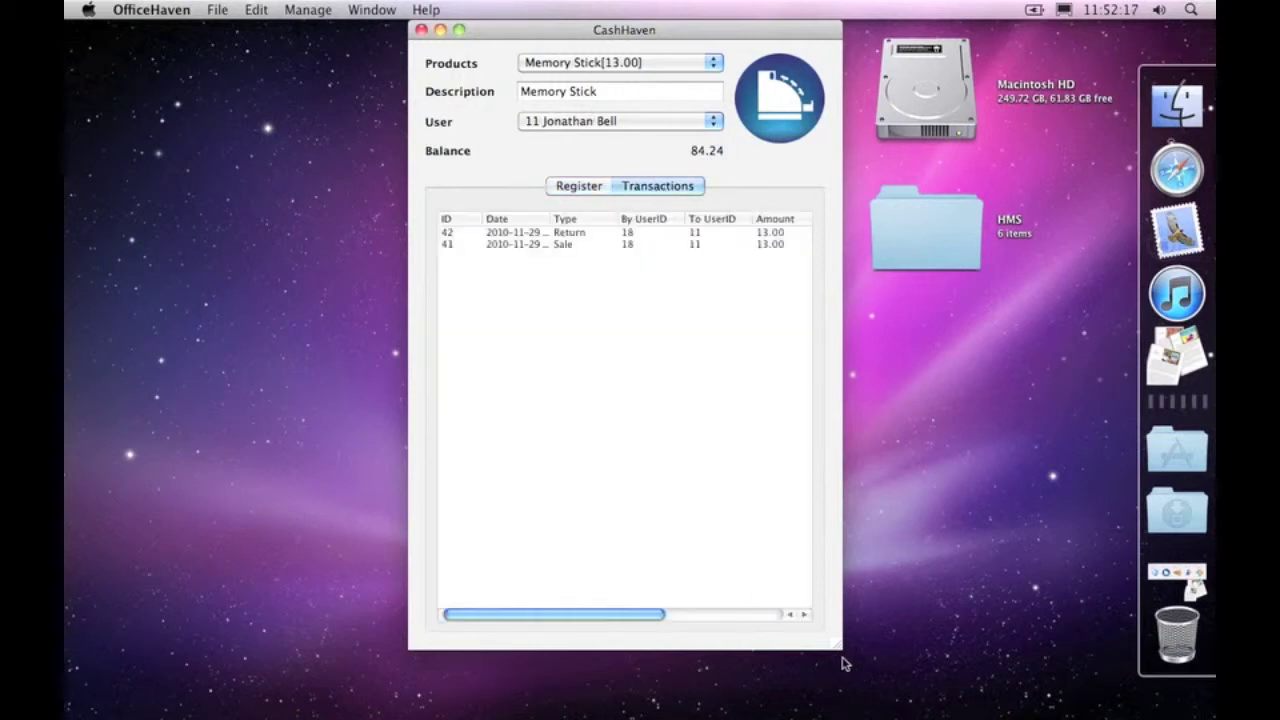
pyautogui.moveTo(836, 644); pyautogui.dragTo(1046, 646)
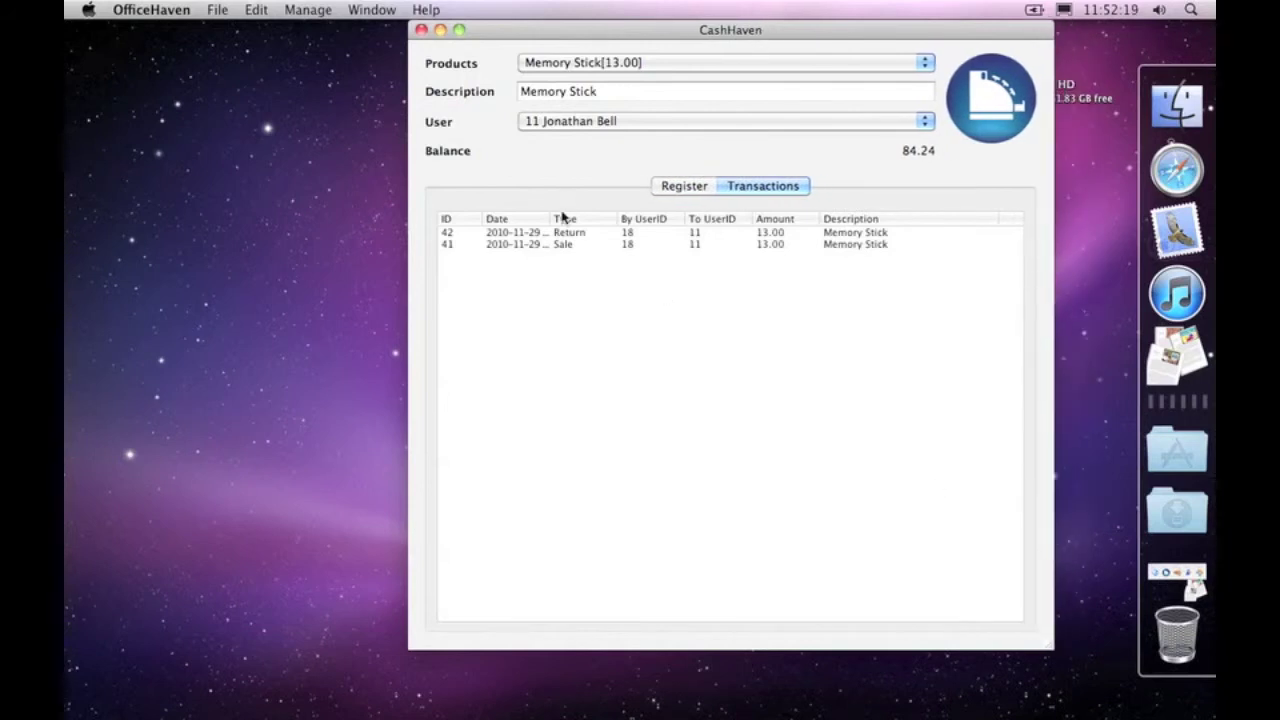
pyautogui.moveTo(551, 217); pyautogui.dragTo(597, 218)
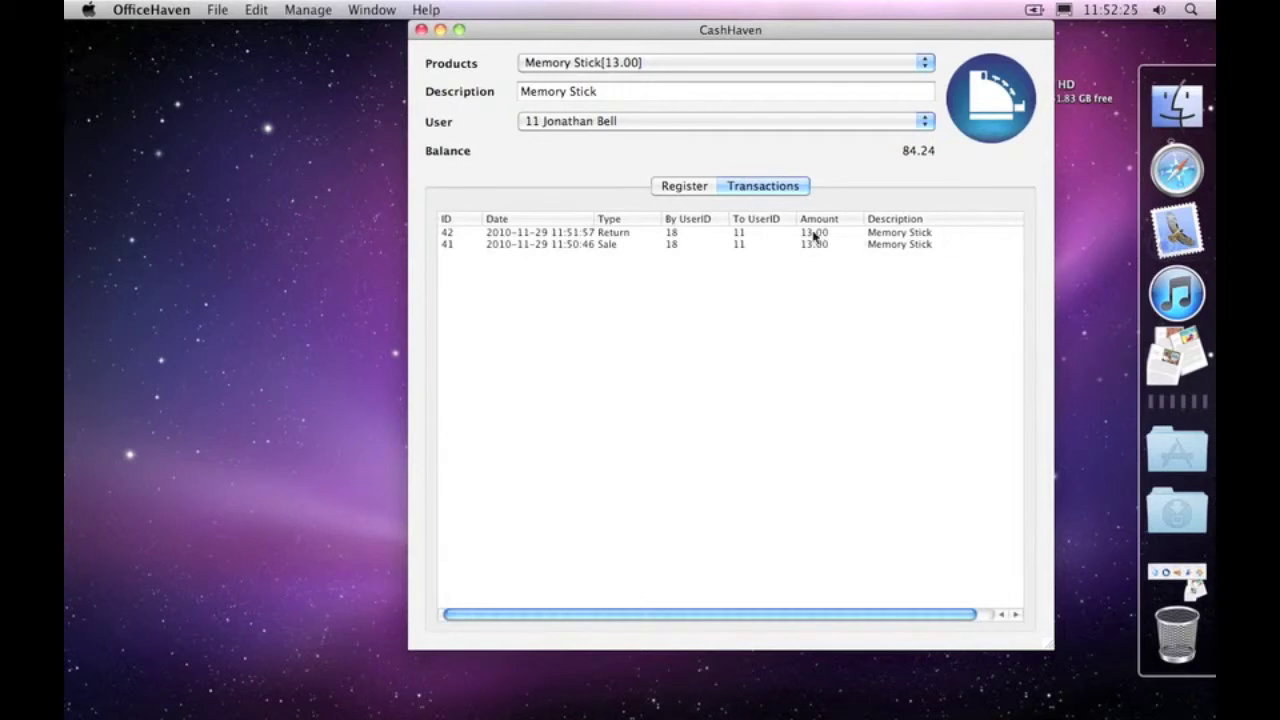
pyautogui.click(694, 190)
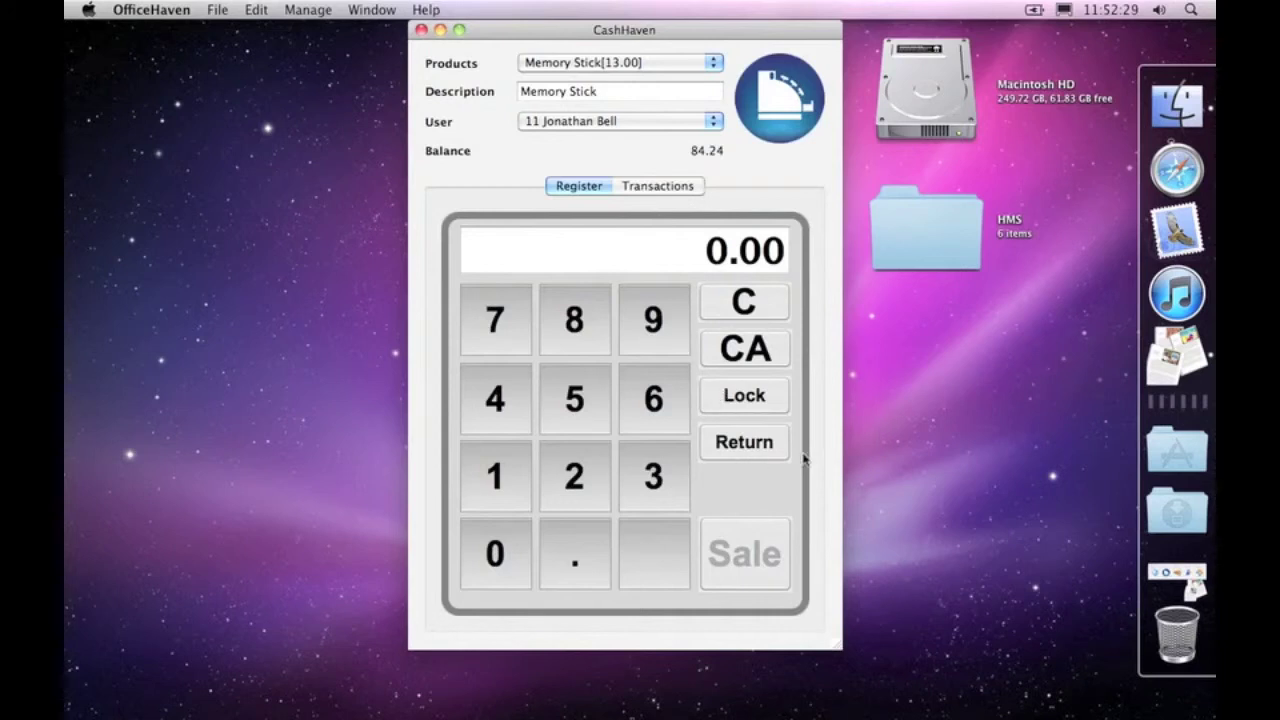